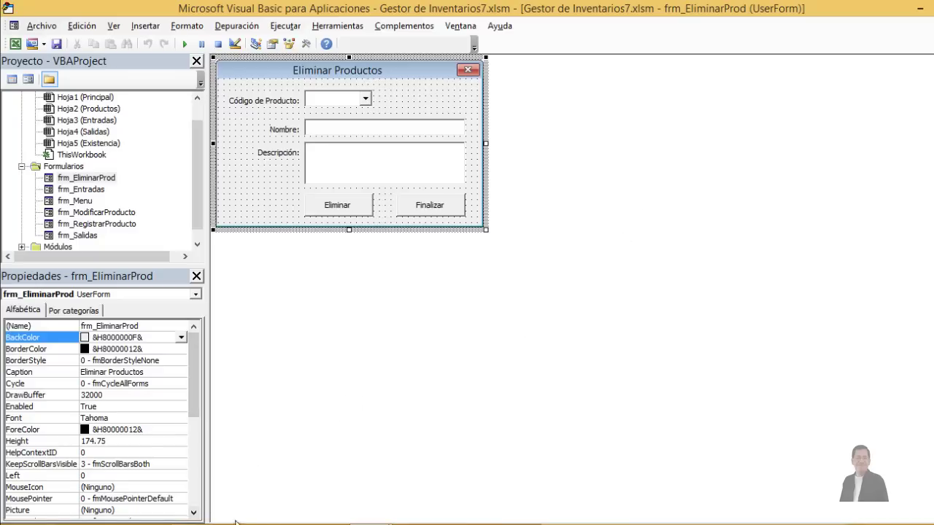
Step: Switch from the VBA editor back to the Gestor de Inventarios7 workbook using the taskbar preview
click(343, 520)
click(327, 487)
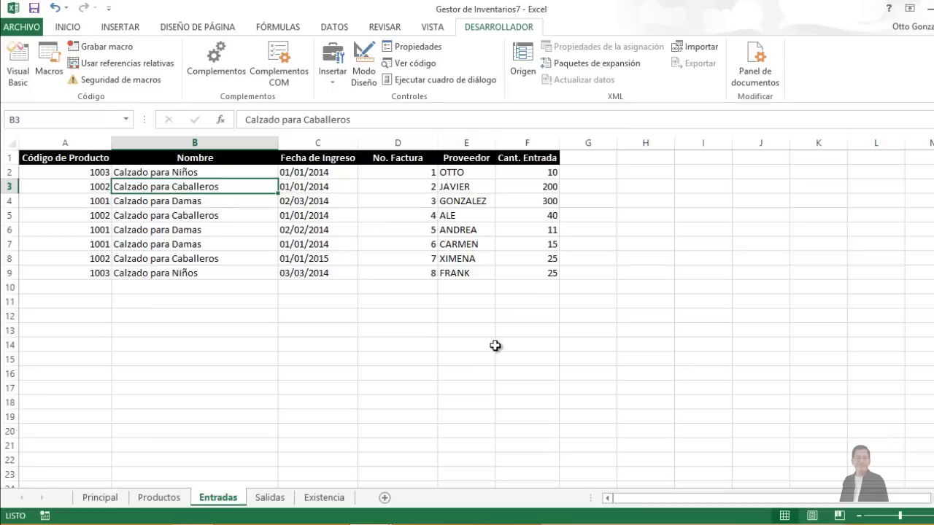
Step: Browse the Principal, Productos, Entradas, Salidas and Existencia sheets, ending on Entradas
click(117, 500)
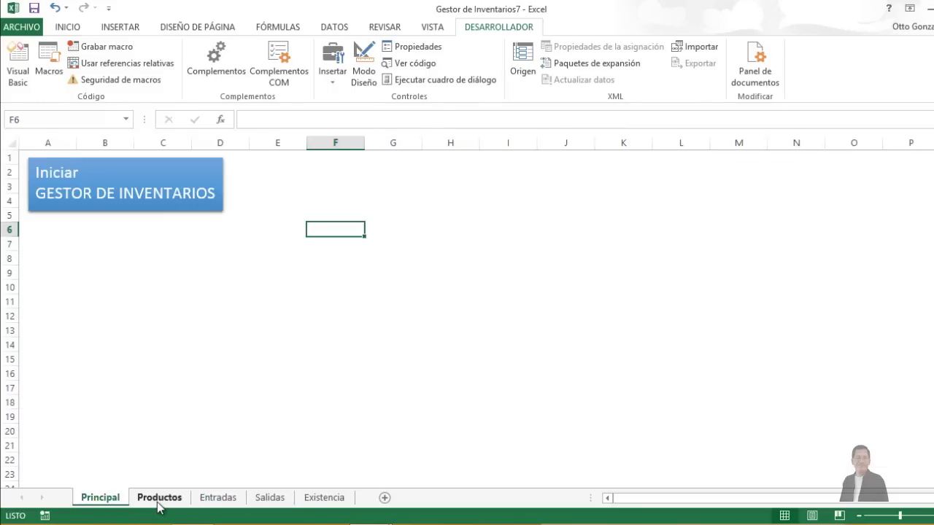
click(158, 502)
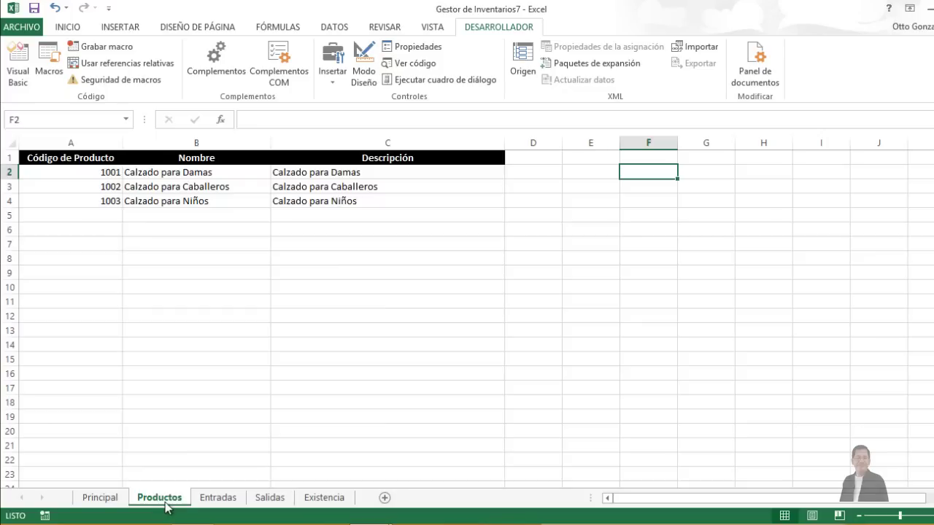
click(213, 498)
click(268, 502)
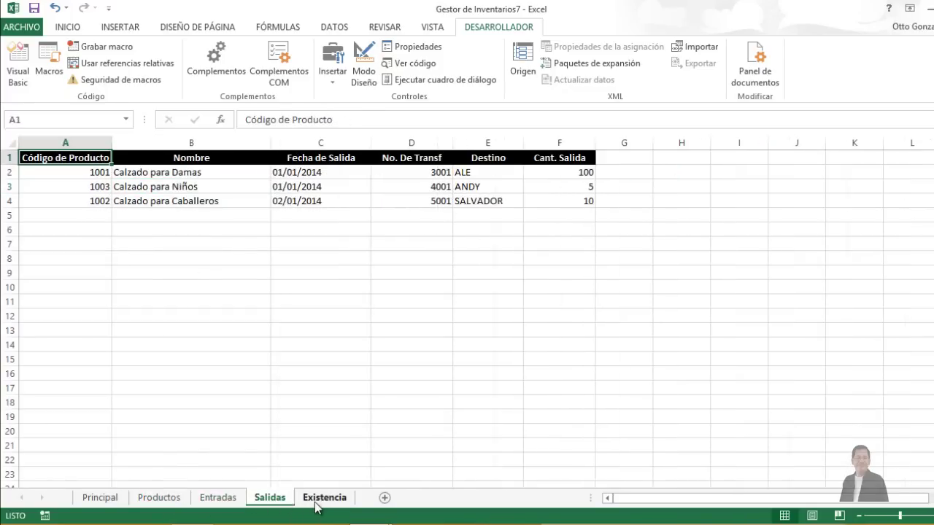
click(318, 502)
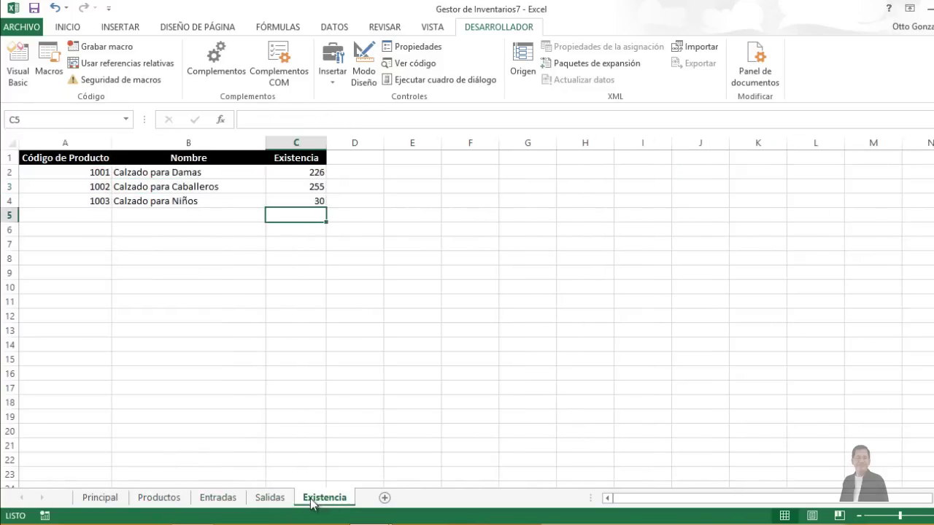
click(162, 498)
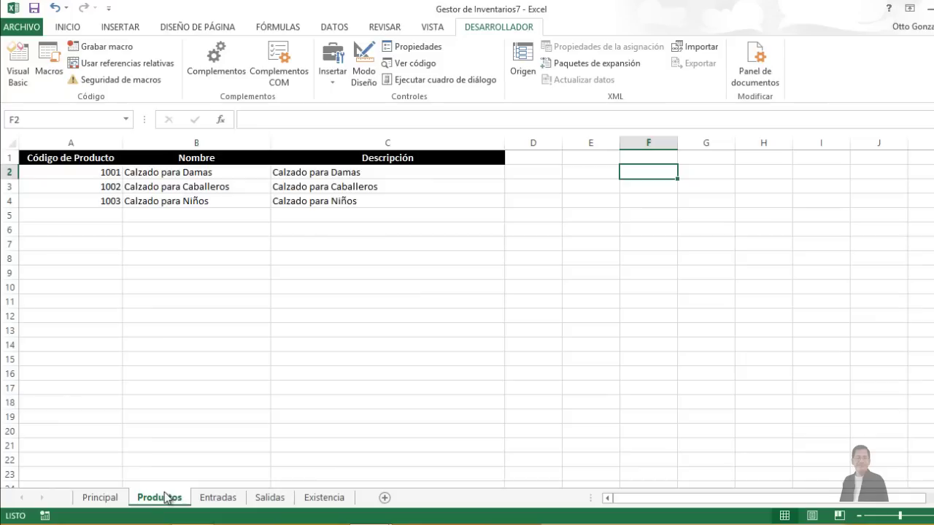
click(211, 499)
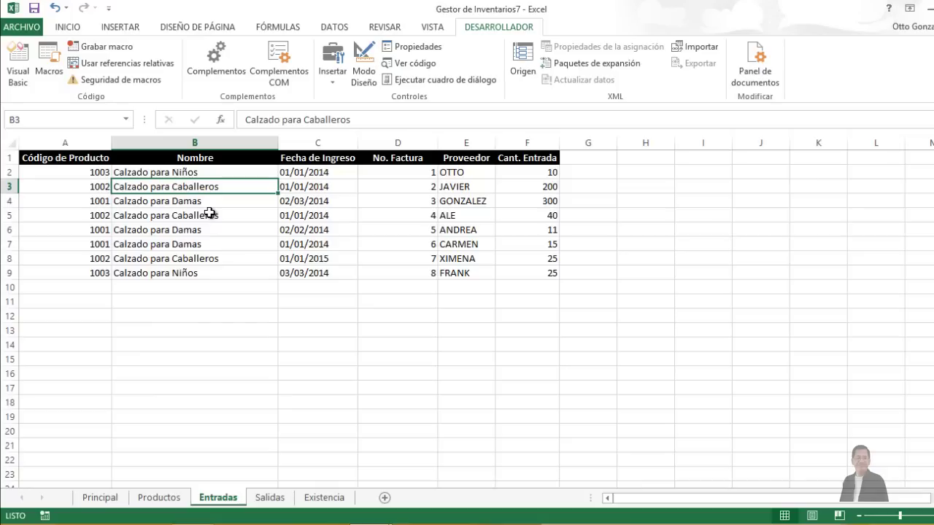
Step: Point out the Calzado para Niños, Caballeros and Damas entries in Entradas, then launch the Gestor de Inventarios menu
click(222, 172)
click(202, 274)
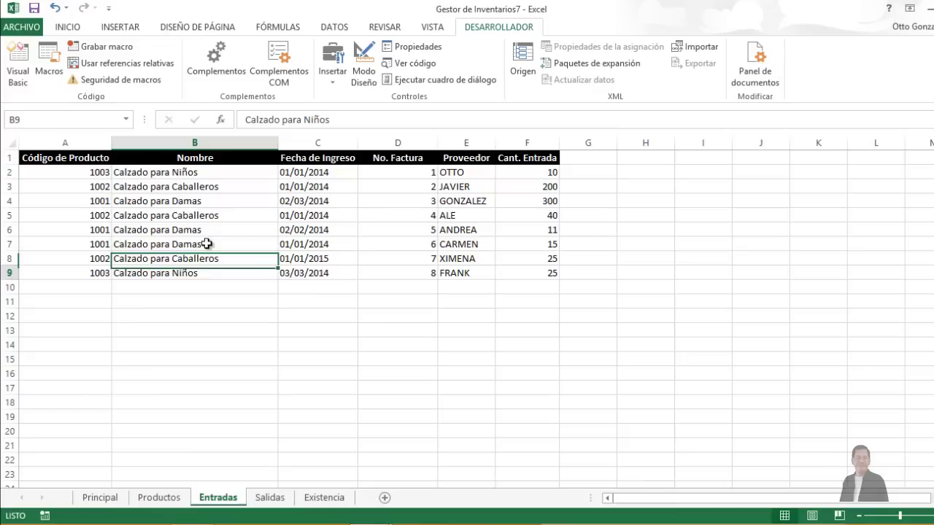
click(222, 189)
click(232, 217)
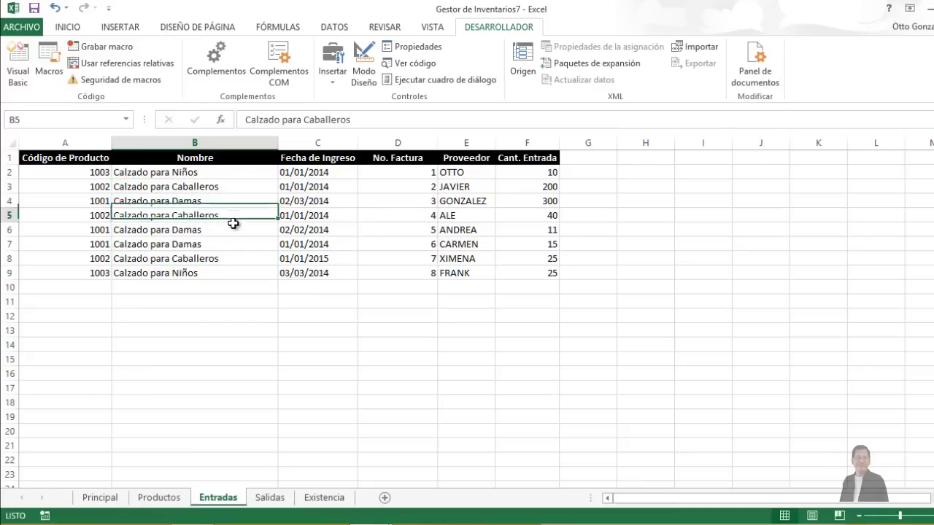
click(231, 257)
click(233, 203)
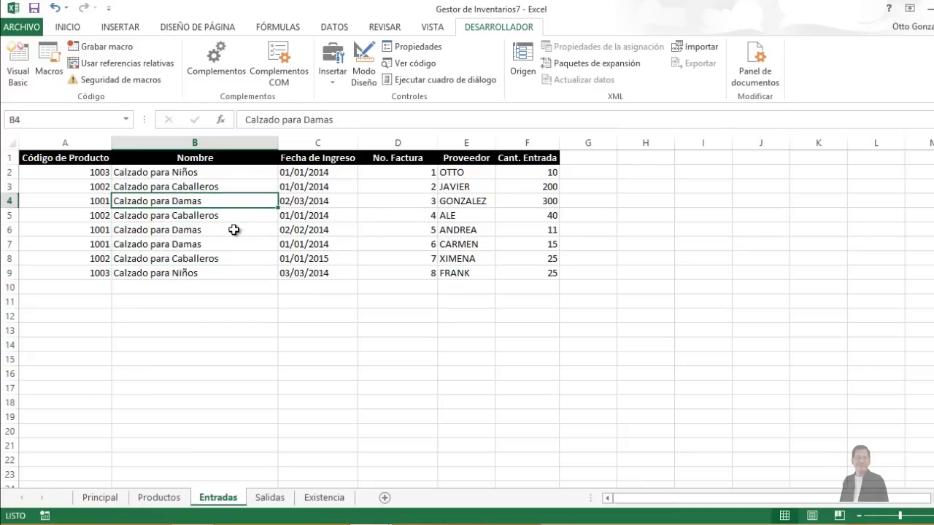
click(234, 230)
click(100, 498)
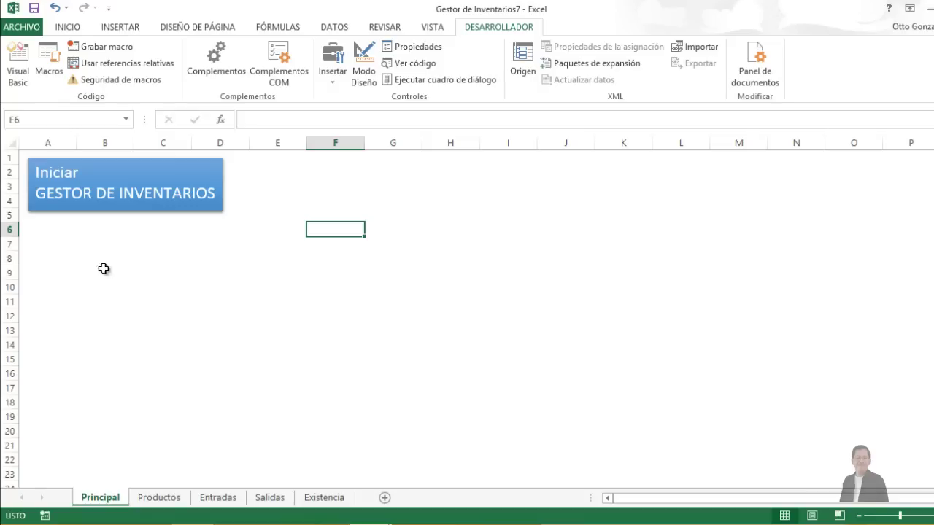
click(149, 203)
Step: In Eliminar Productos, choose product 1002 for deletion, then answer No to keep it
click(363, 326)
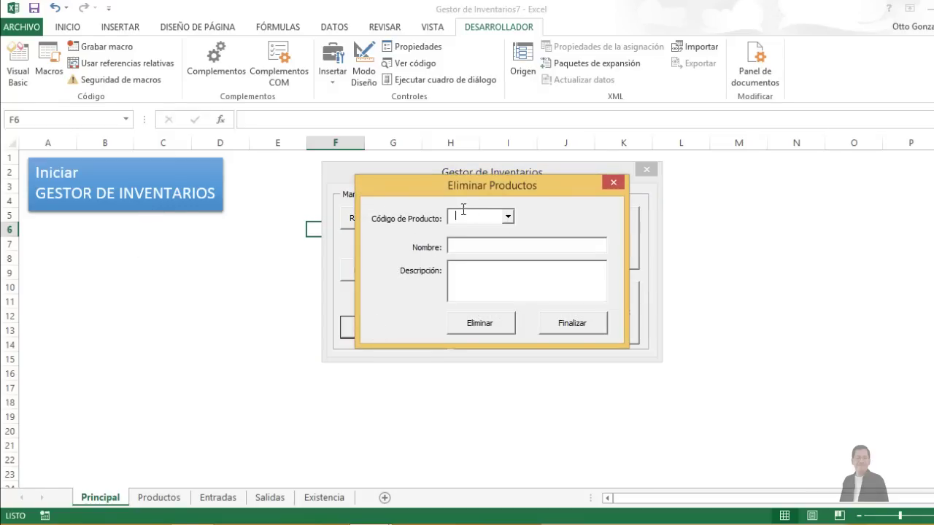
click(508, 217)
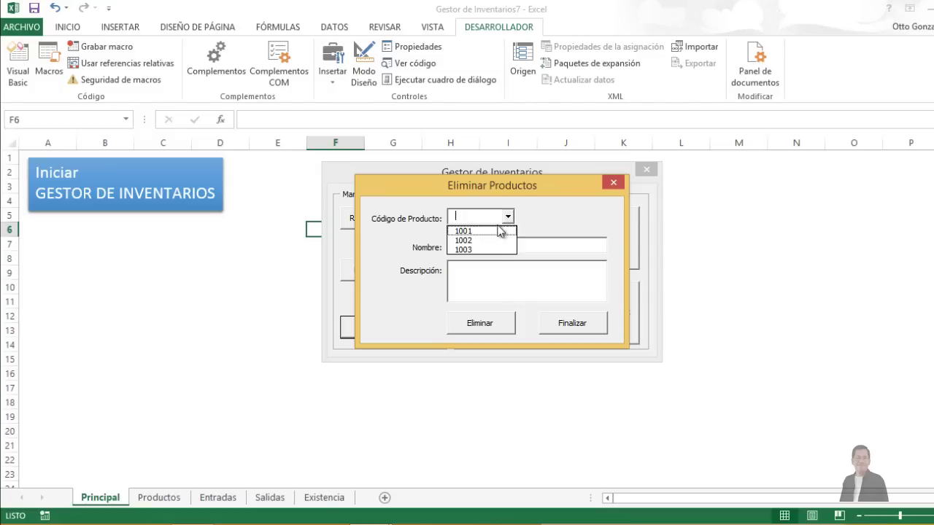
click(490, 241)
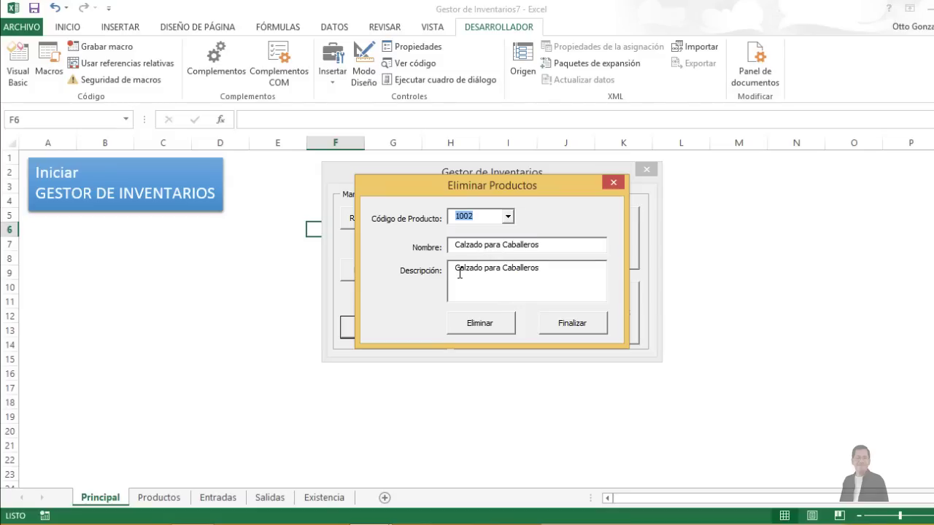
click(482, 326)
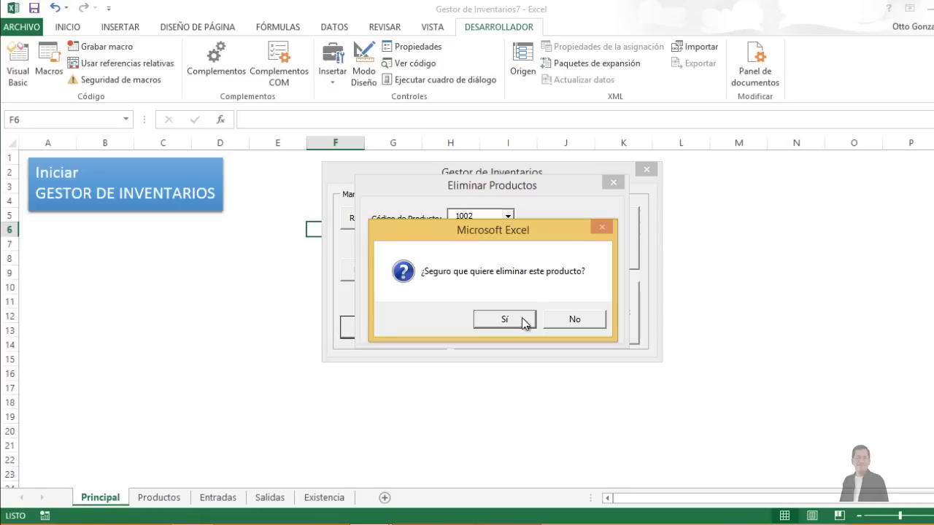
click(549, 321)
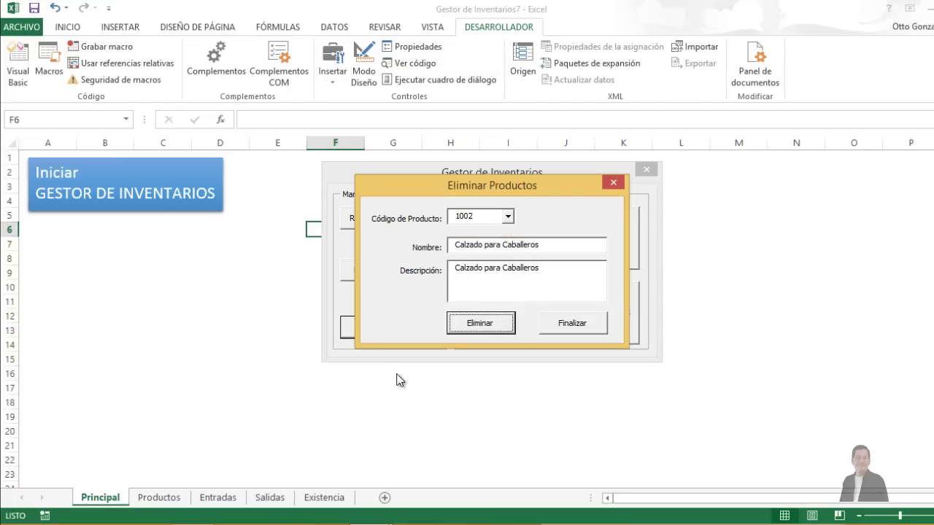
Step: Close Eliminar Productos and the Gestor de Inventarios menu, then browse the sheets back to Principal
click(559, 325)
click(647, 169)
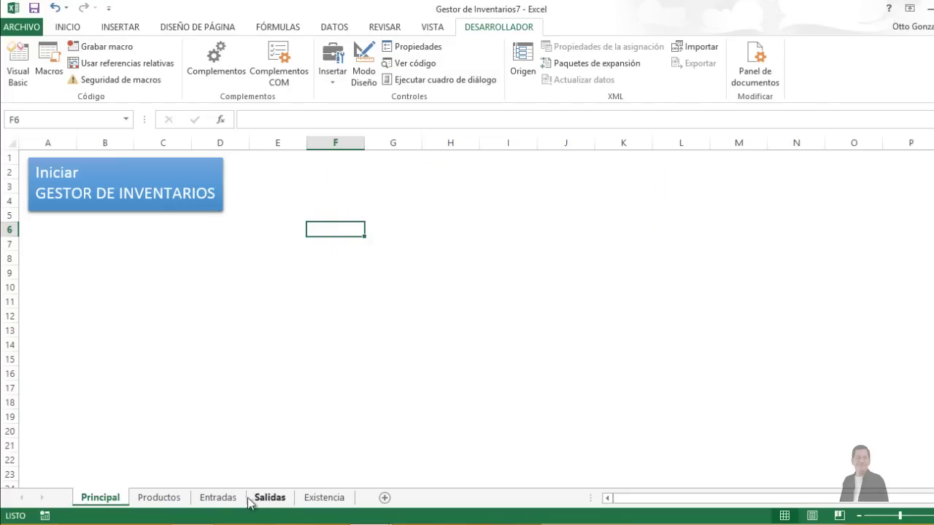
click(218, 502)
click(267, 501)
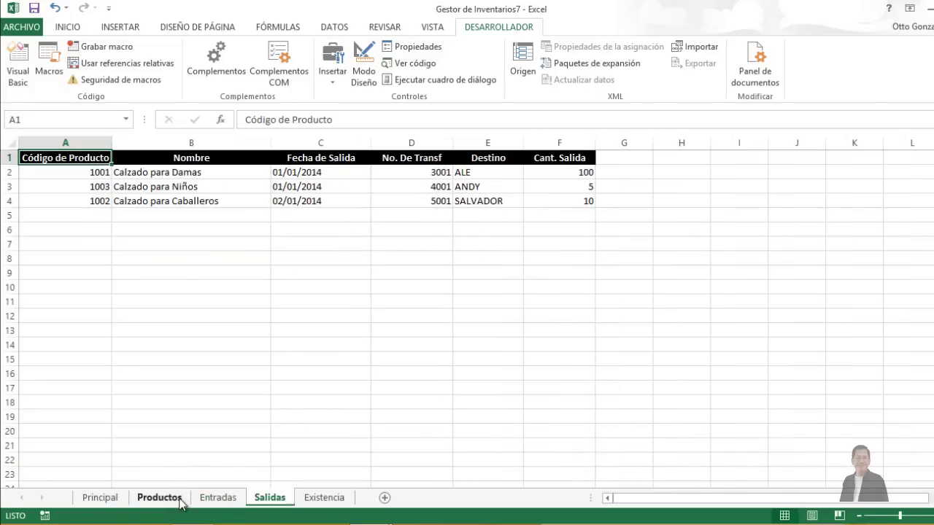
click(178, 501)
click(111, 499)
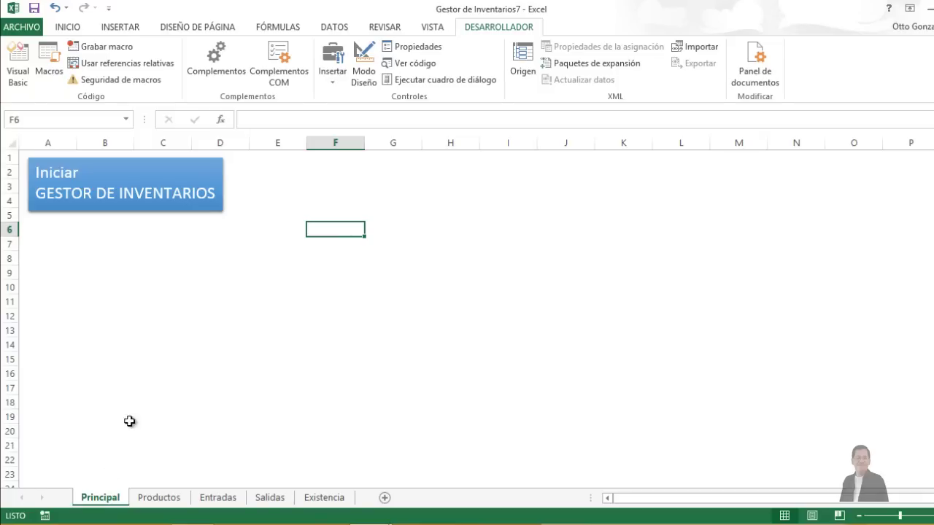
Step: Reopen Eliminar Productos, delete product 1002 confirming with Sí, and close both inventory forms
click(177, 173)
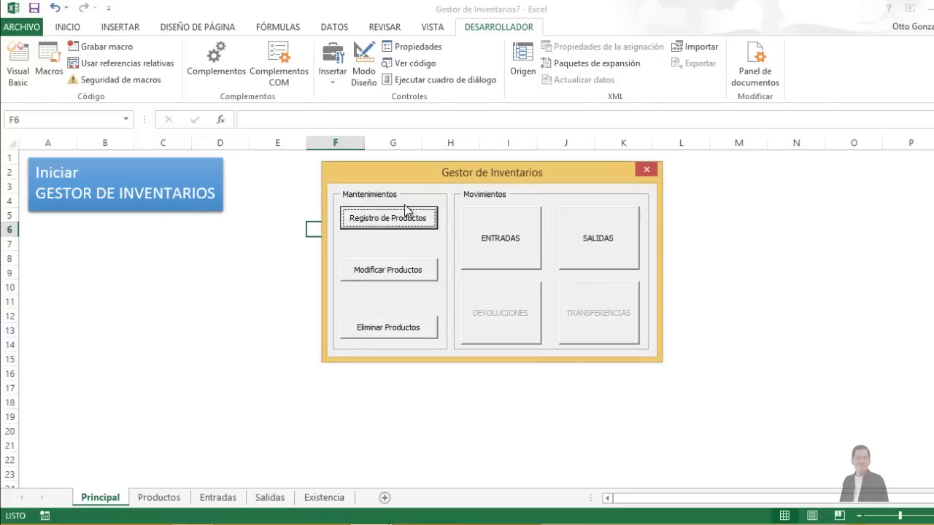
click(365, 330)
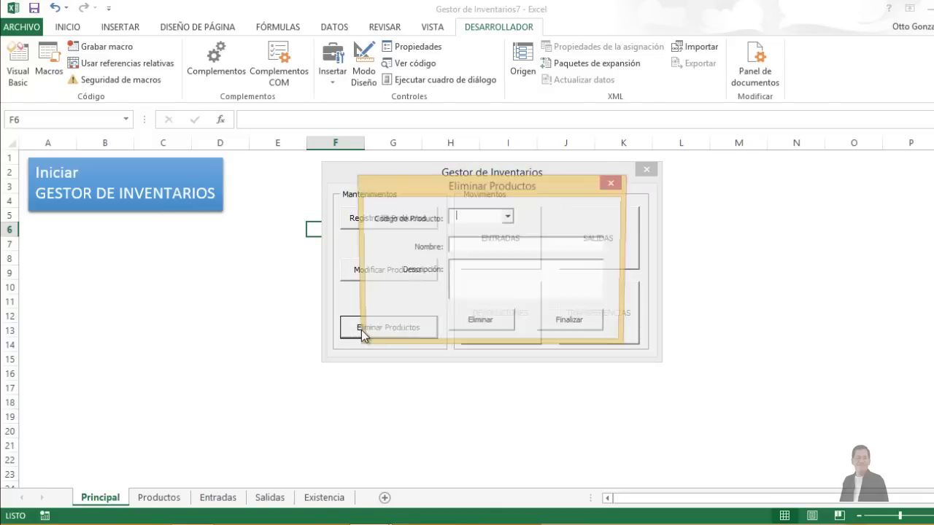
click(509, 218)
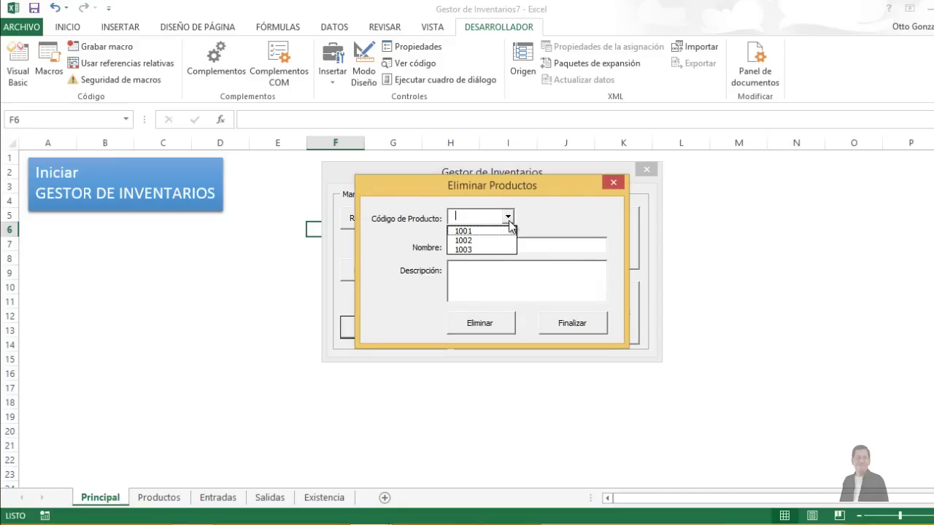
click(482, 240)
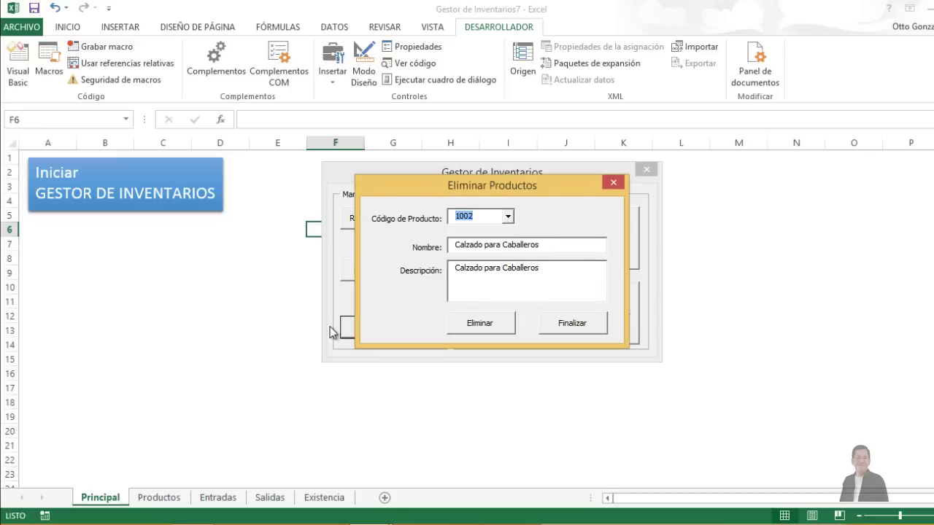
click(476, 323)
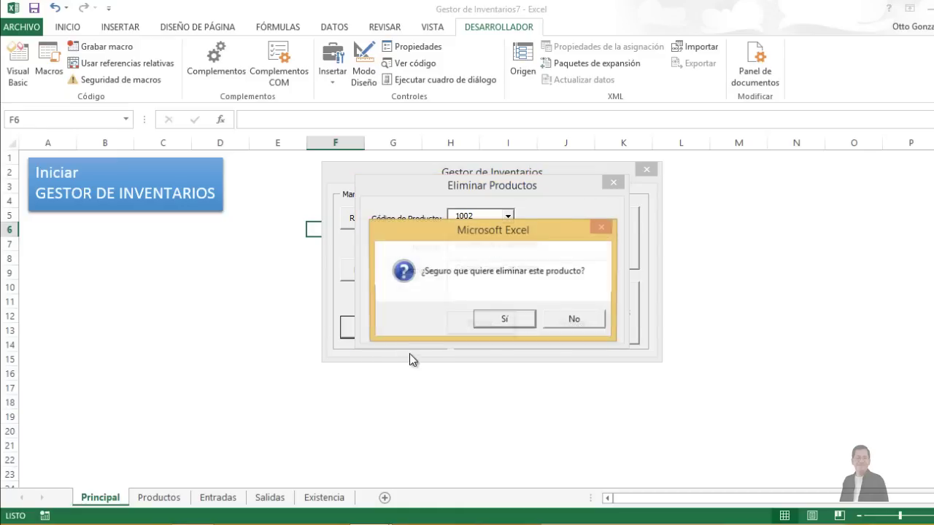
click(501, 319)
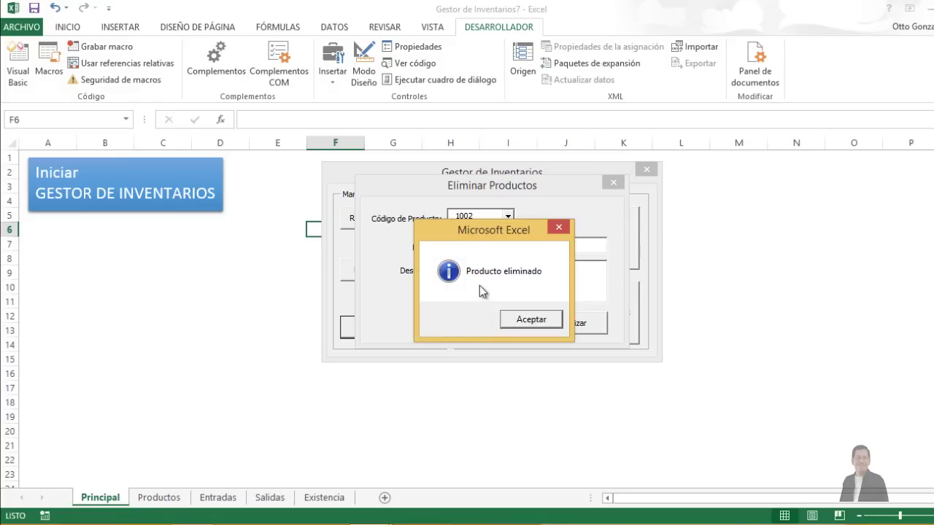
click(529, 321)
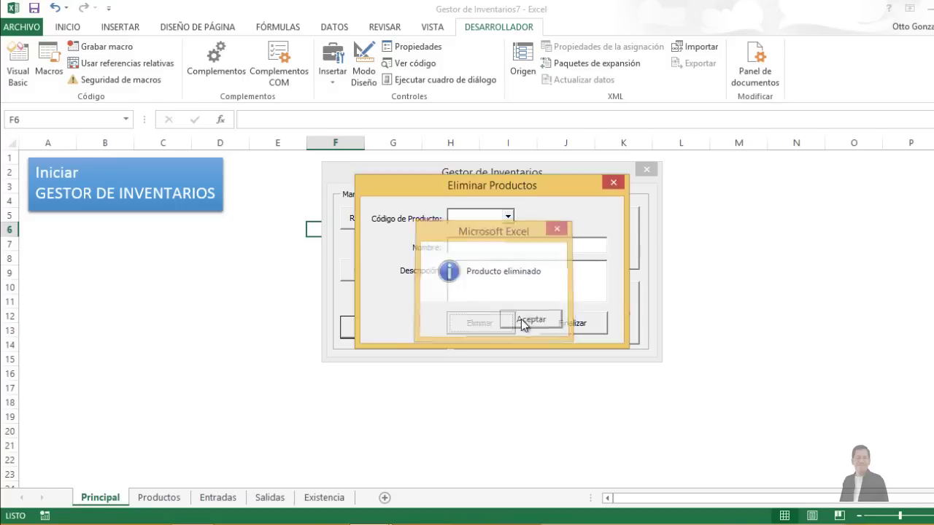
click(613, 182)
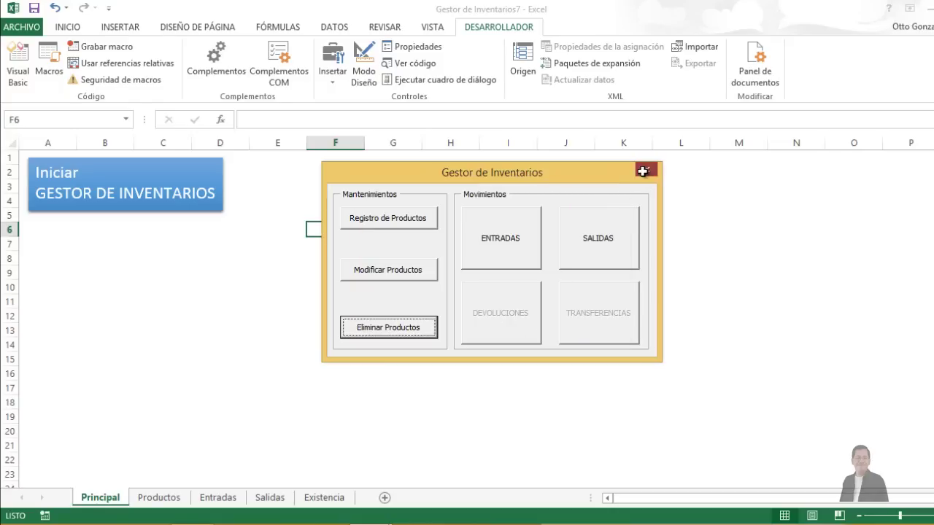
click(645, 171)
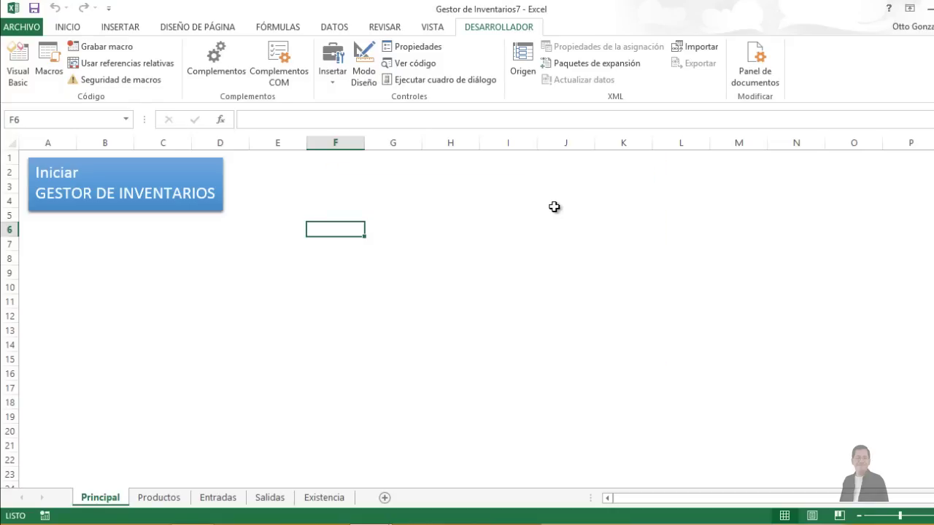
click(169, 502)
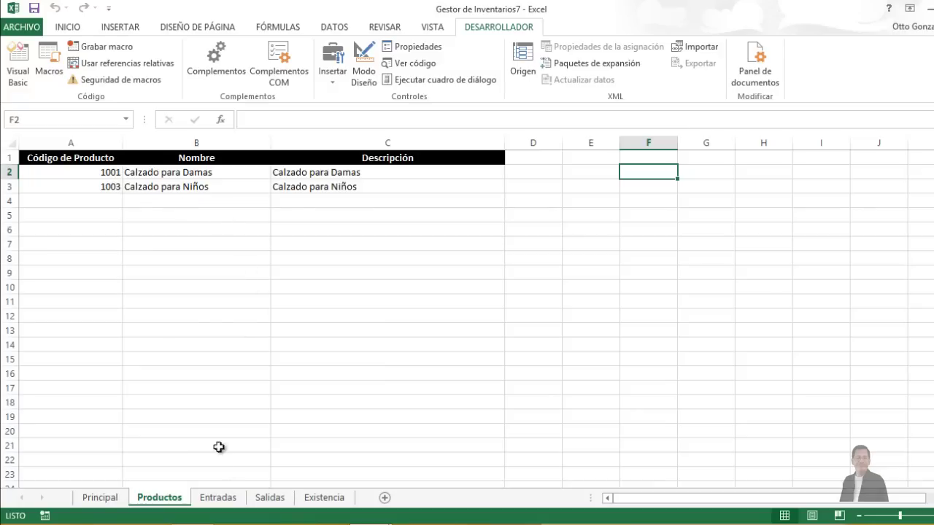
click(218, 498)
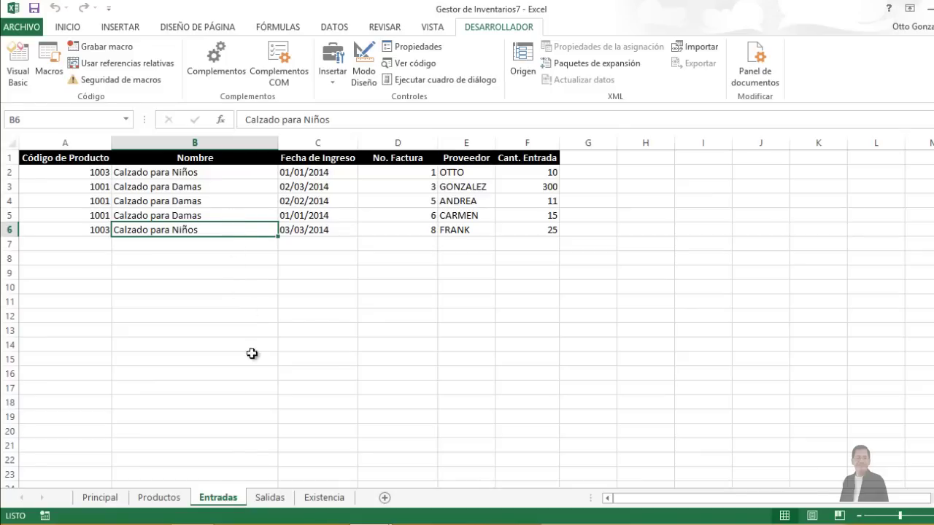
click(268, 498)
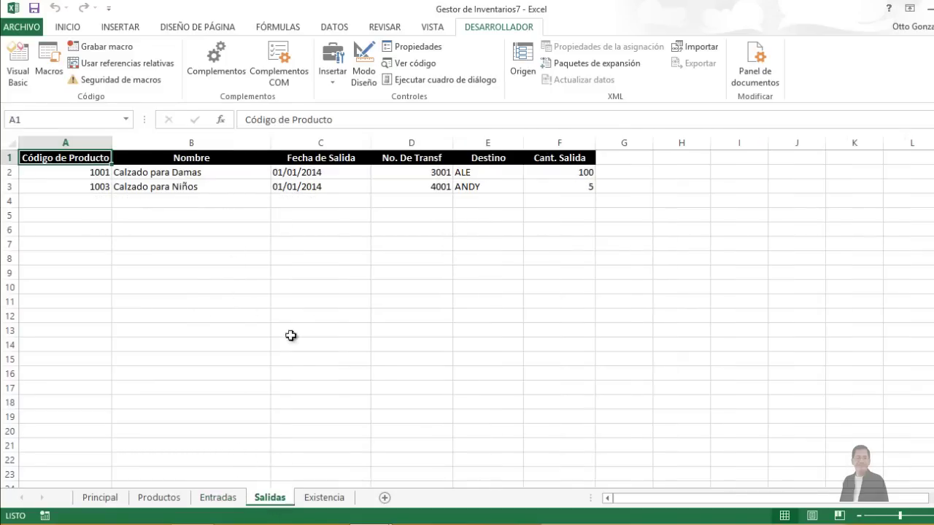
click(313, 501)
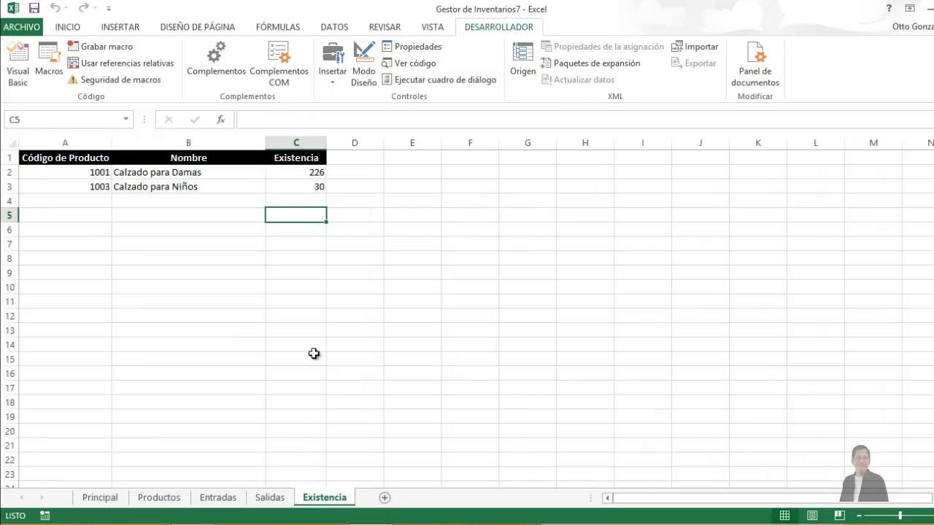
click(146, 504)
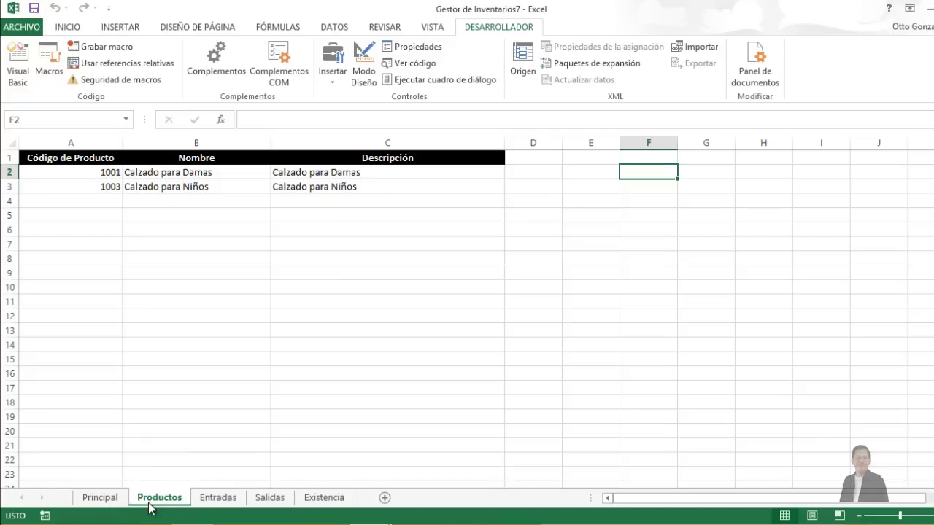
click(102, 499)
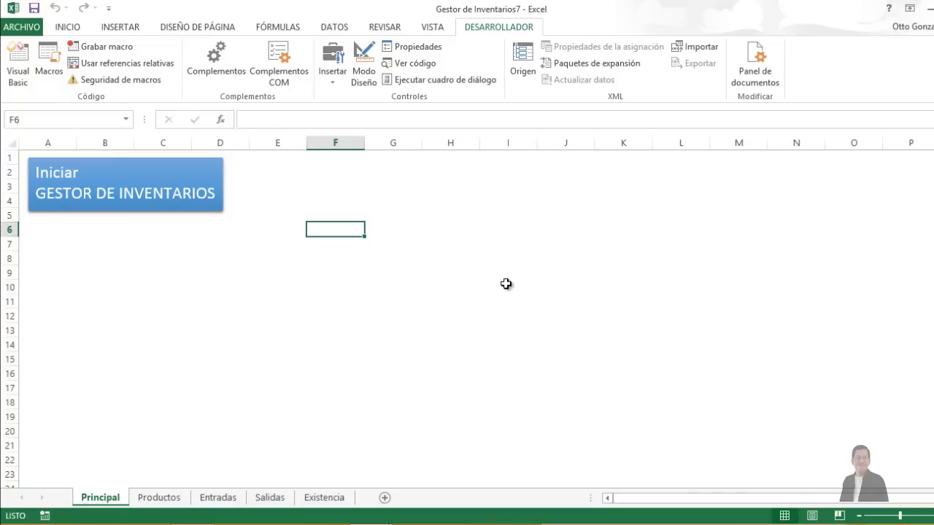
Step: Launch the Gestor de Inventarios menu from the Principal sheet's button
click(167, 187)
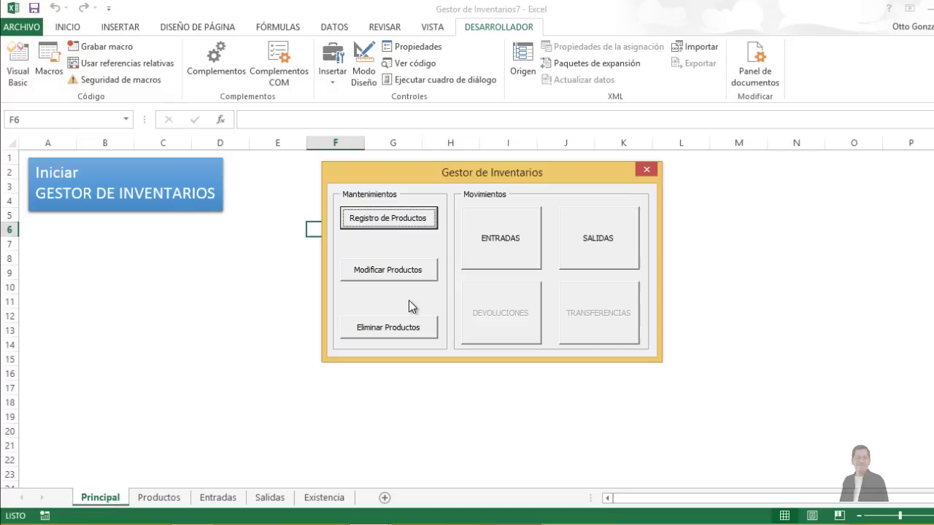
Step: Open the ENTRADAS stock-entry form to check it, then close it
click(490, 243)
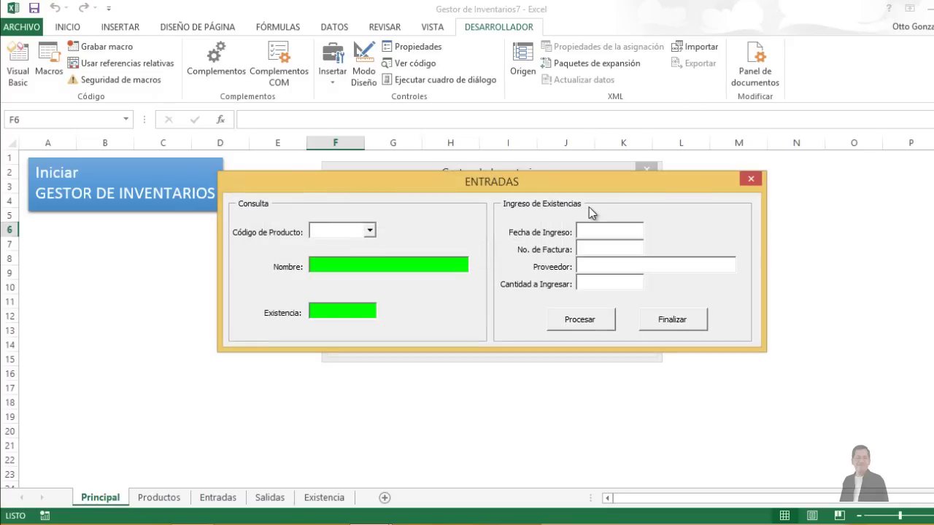
click(747, 177)
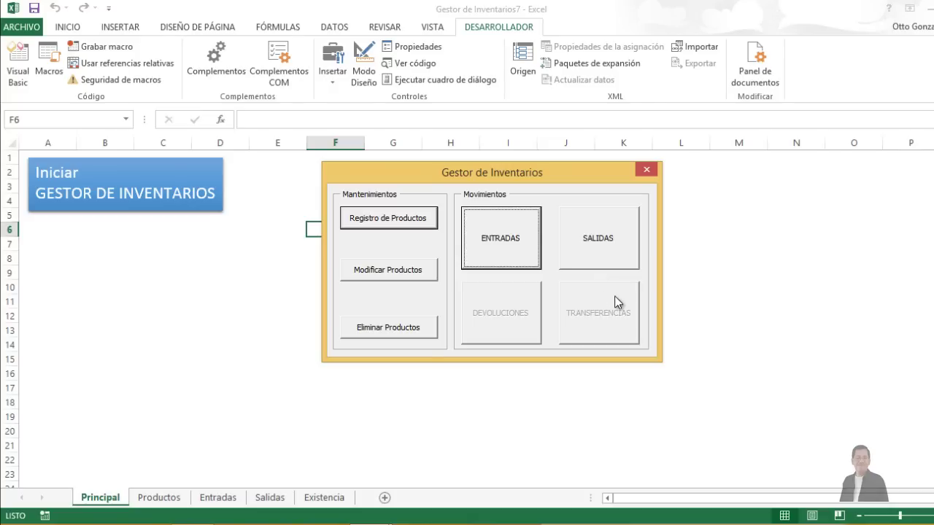
Step: Close the Gestor de Inventarios menu, view the Existencia sheet, and bring the Visual Basic editor forward
click(643, 175)
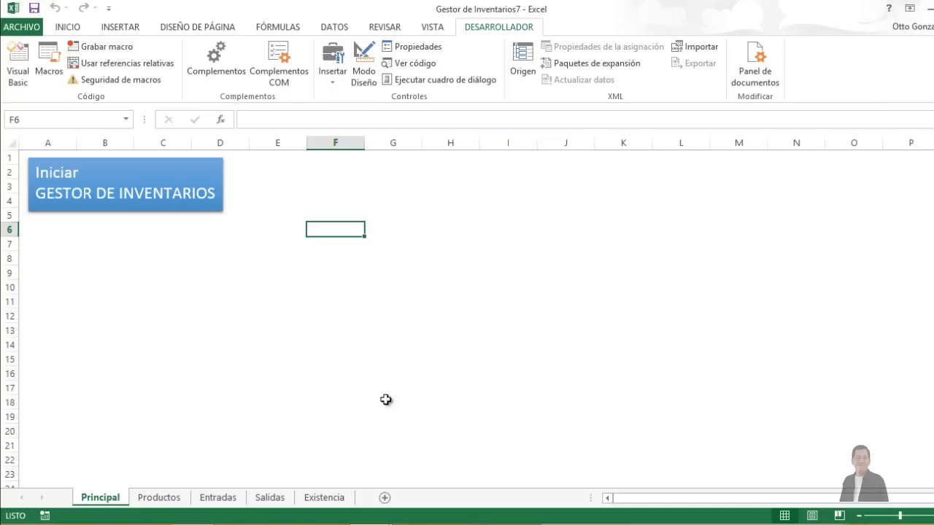
click(332, 496)
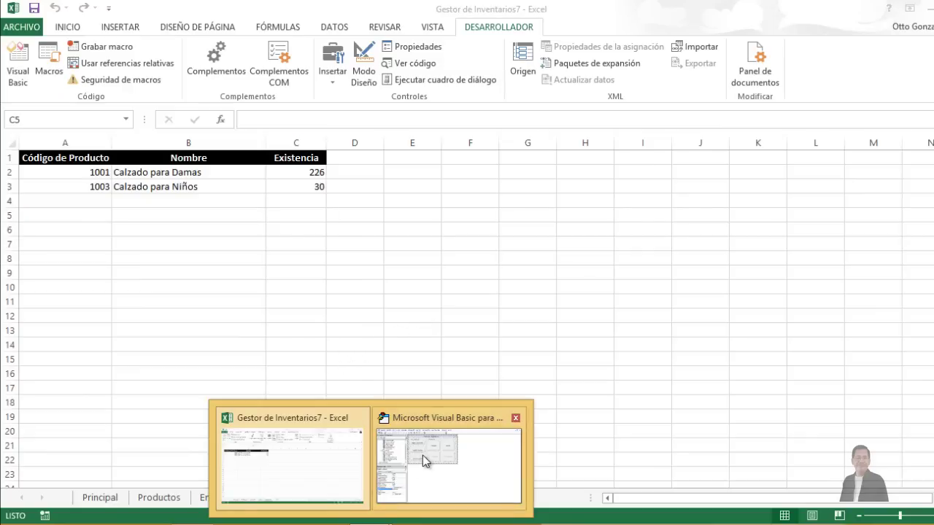
click(422, 456)
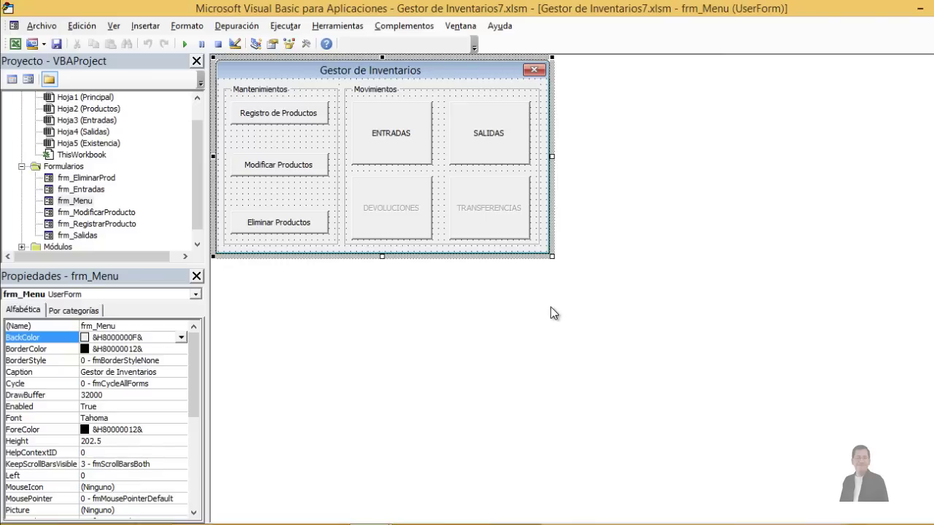
Step: Change the ENTRADAS button's caption to 'Ingresos por Compras'
click(397, 139)
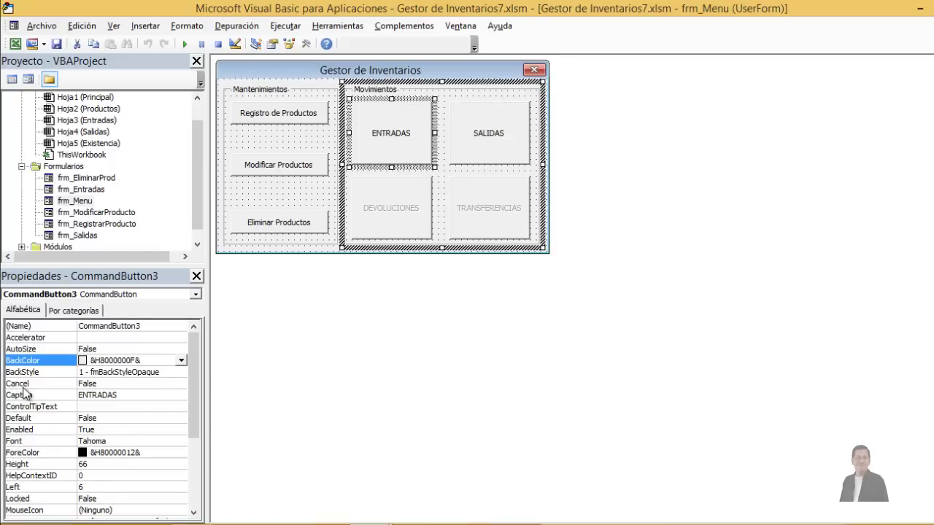
click(46, 396)
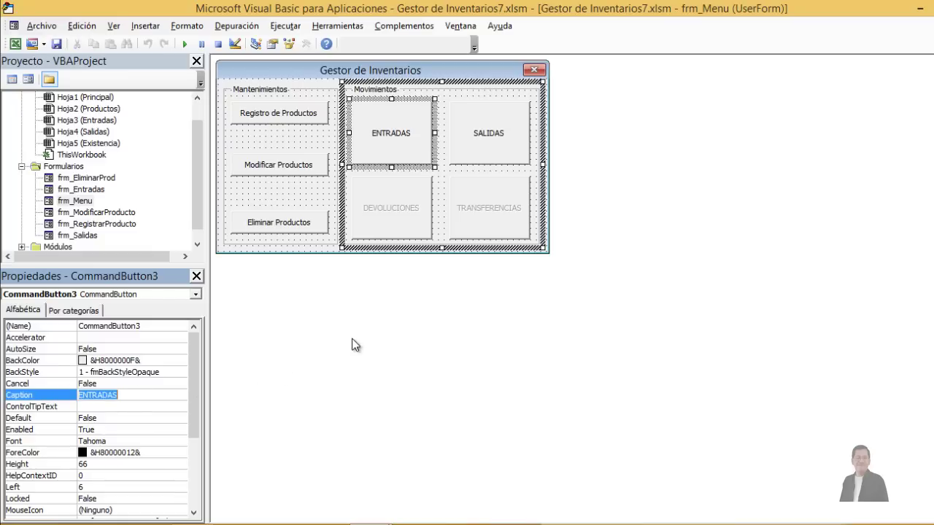
text(Ing)
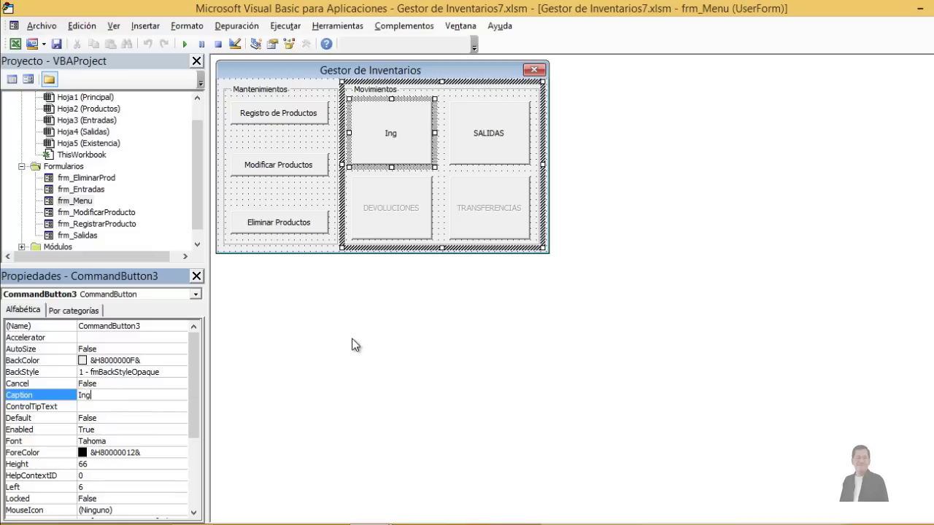
text(reso)
text(s por Co)
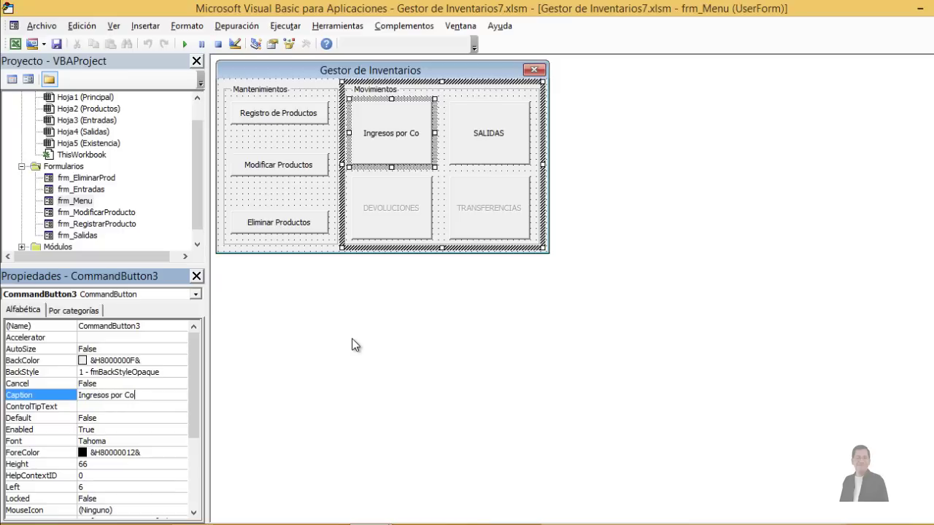
text(mpras)
Step: Edit the TRANSFERENCIAS button's caption text directly on the form
click(389, 207)
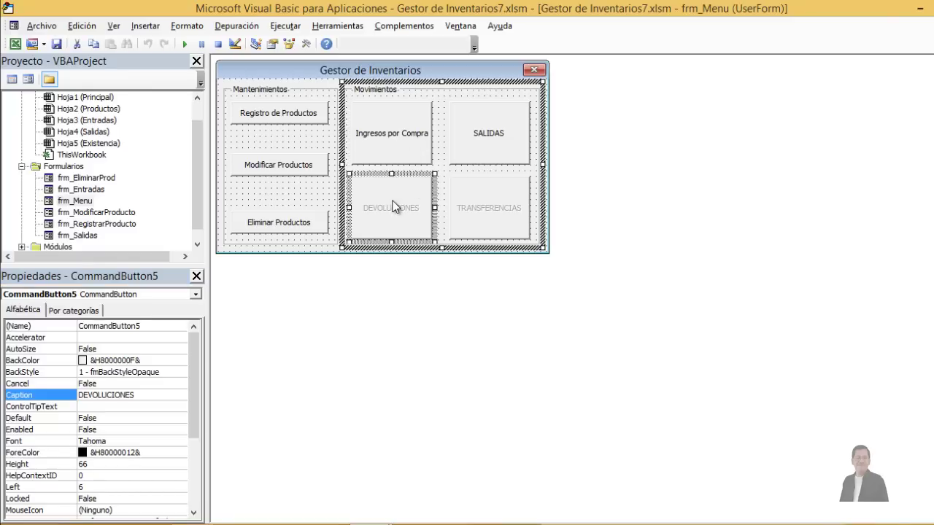
click(467, 200)
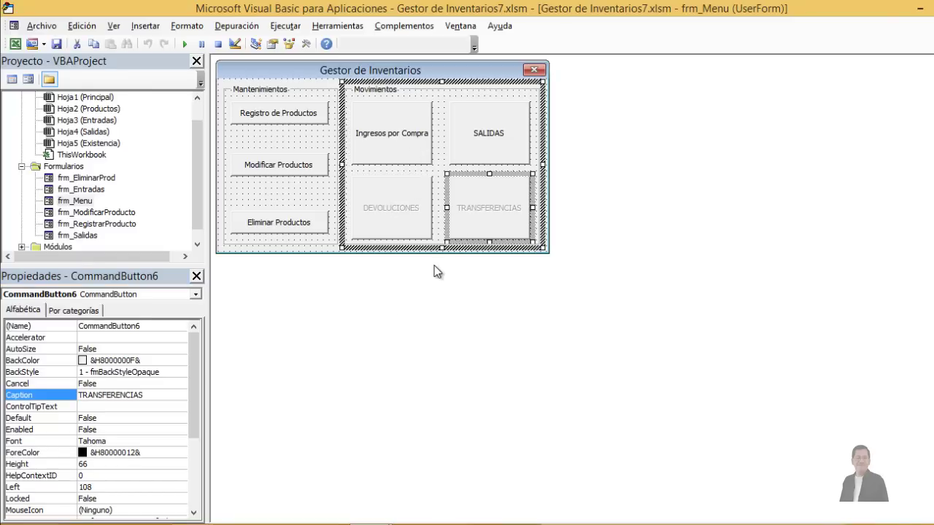
click(503, 198)
key(BackSpace)
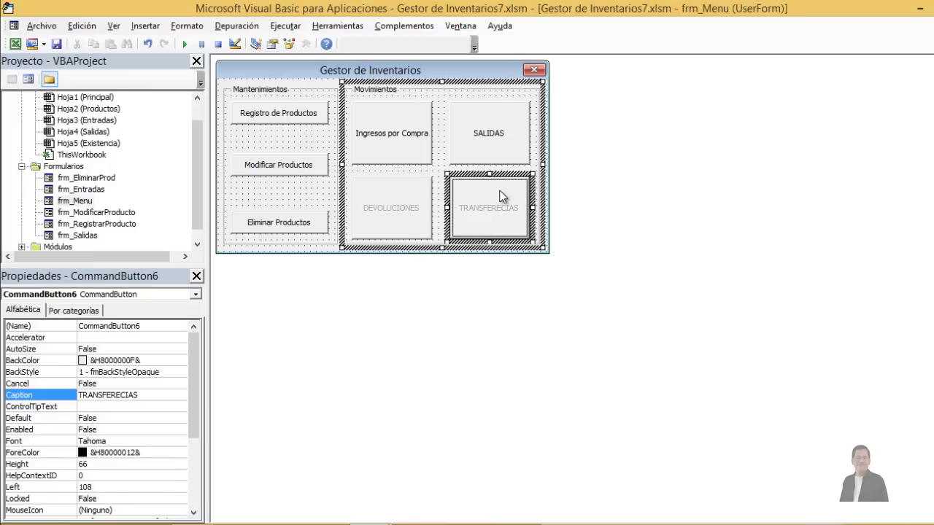
key(Delete)
key(Left)
key(Left)
key(Left)
click(534, 165)
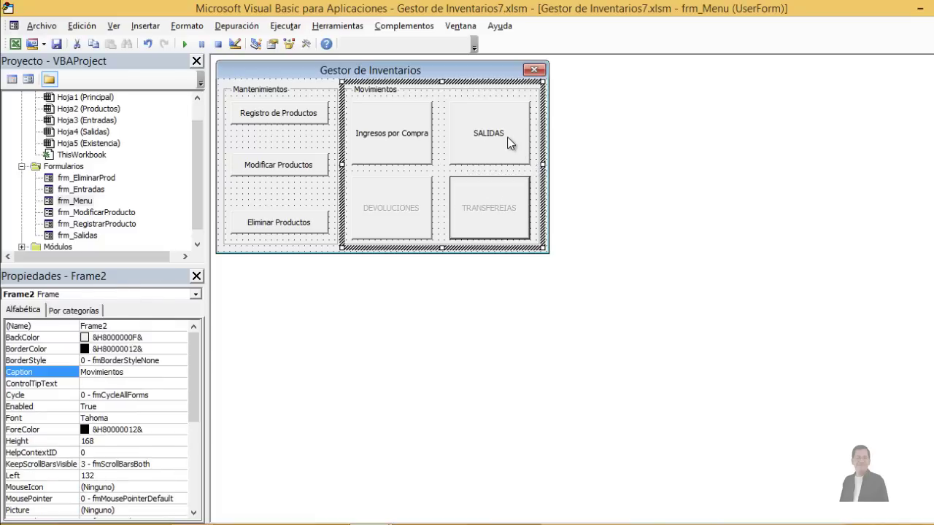
Step: Set the SALIDAS button's Caption property to 'Transferencias'
click(510, 143)
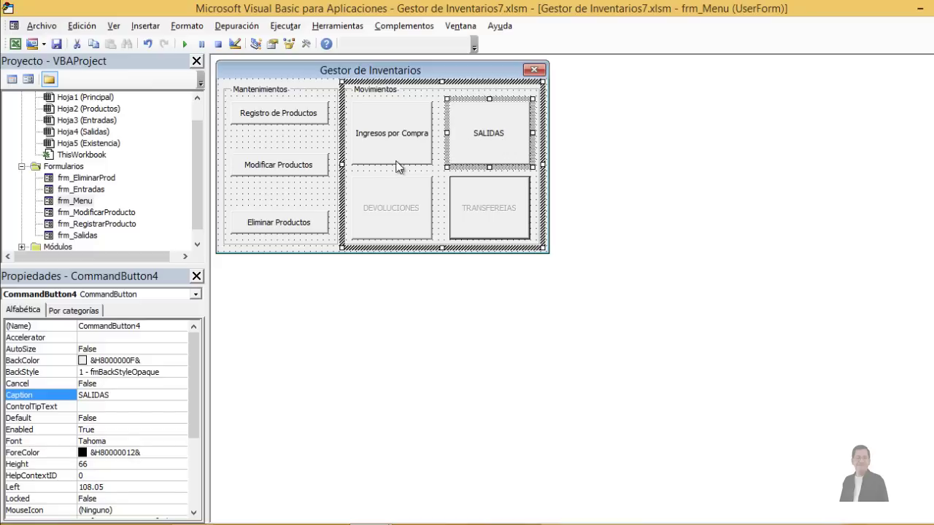
click(52, 398)
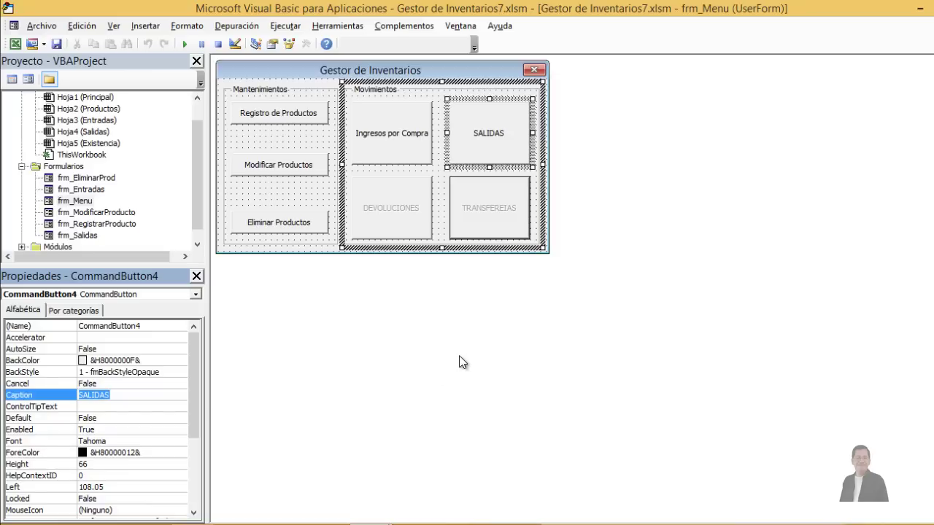
text(Tran)
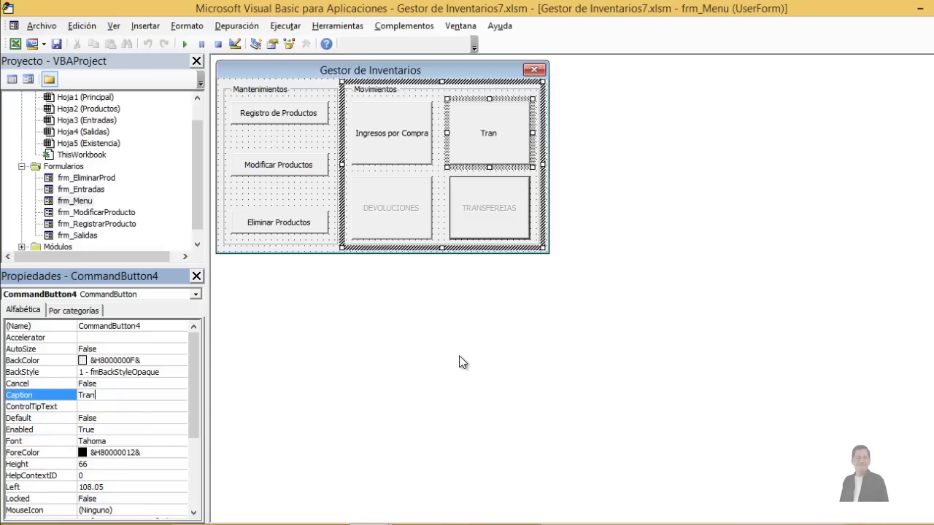
text(sfern)
key(BackSpace)
text(enci)
text(as)
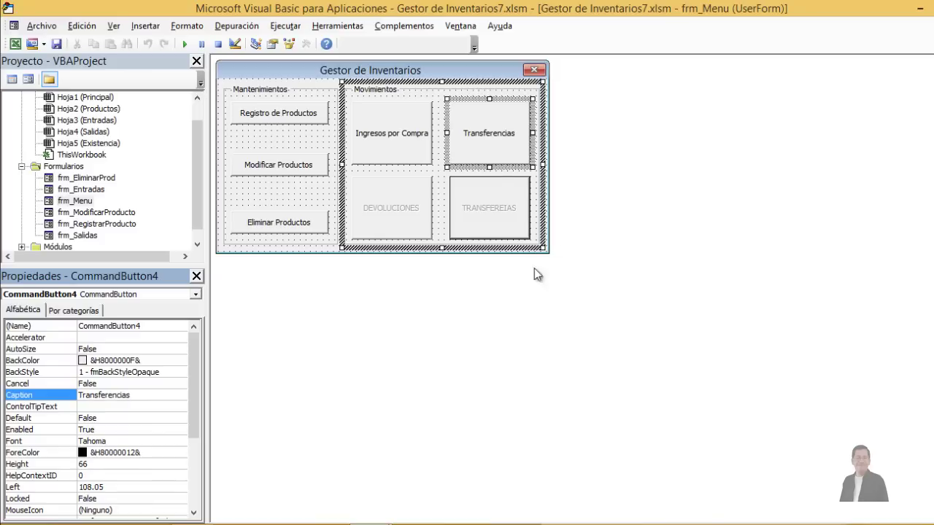
click(394, 208)
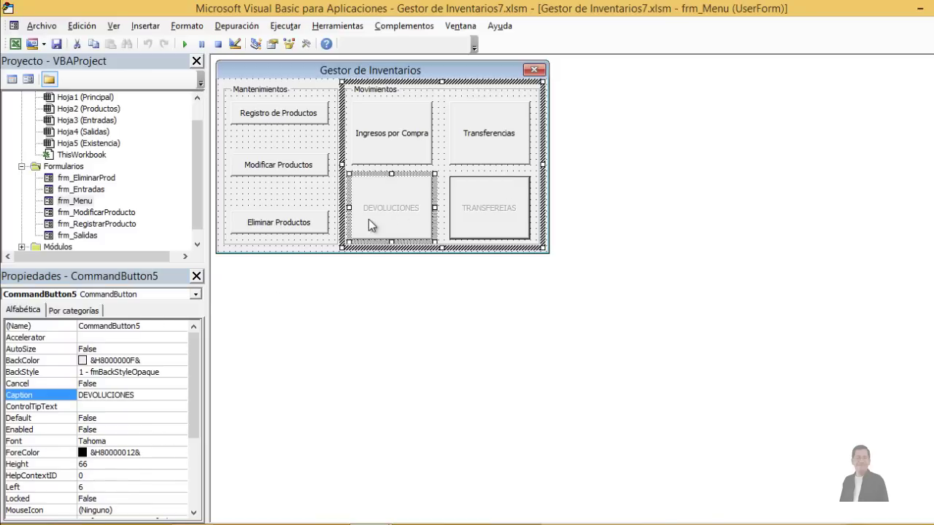
Step: Delete the DEVOLUCIONES button by mistake, then restore it with Edición > Deshacer
right_click(398, 195)
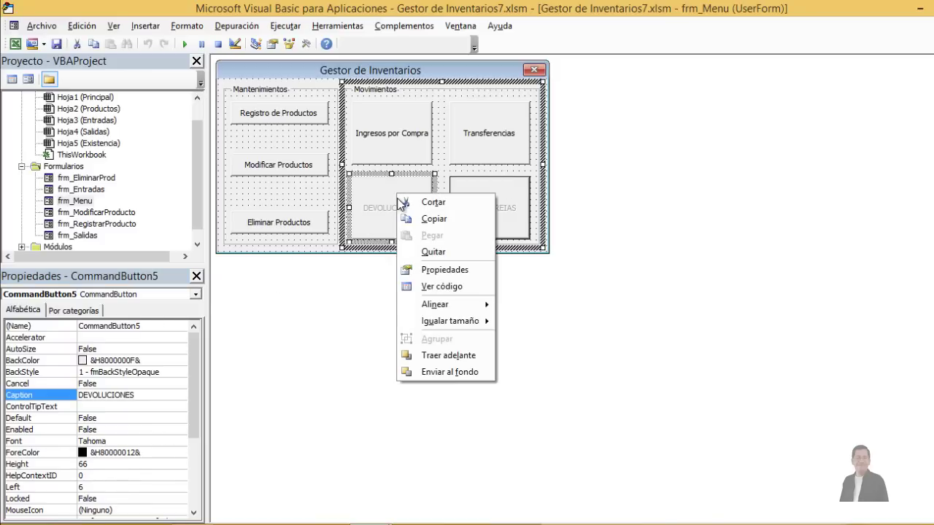
click(425, 253)
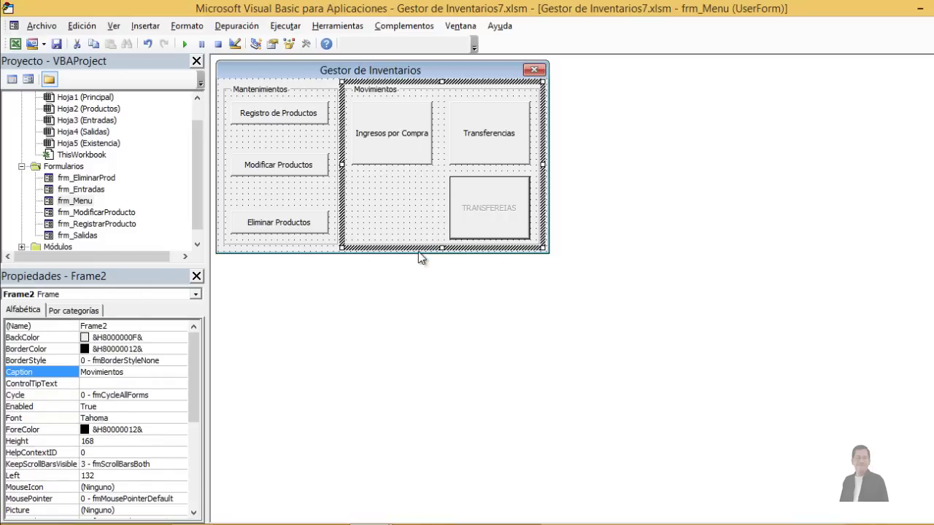
click(477, 208)
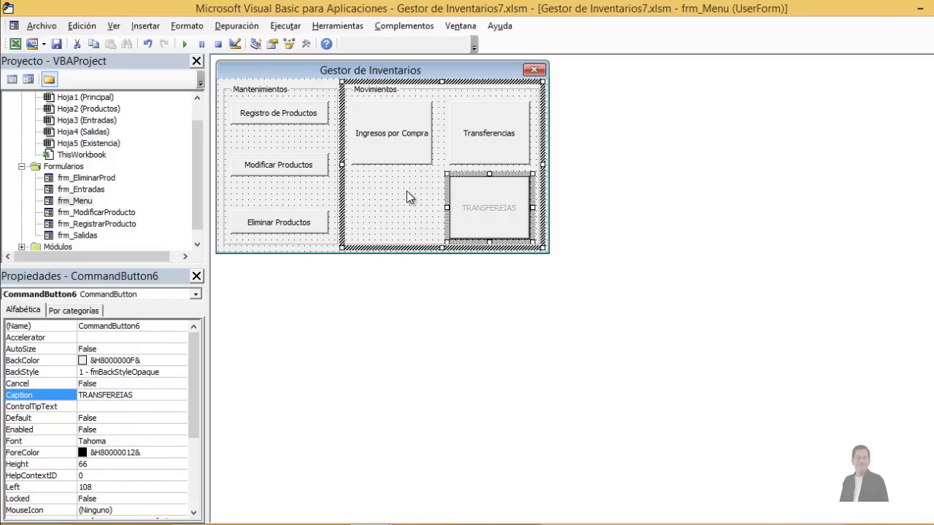
click(406, 191)
click(82, 25)
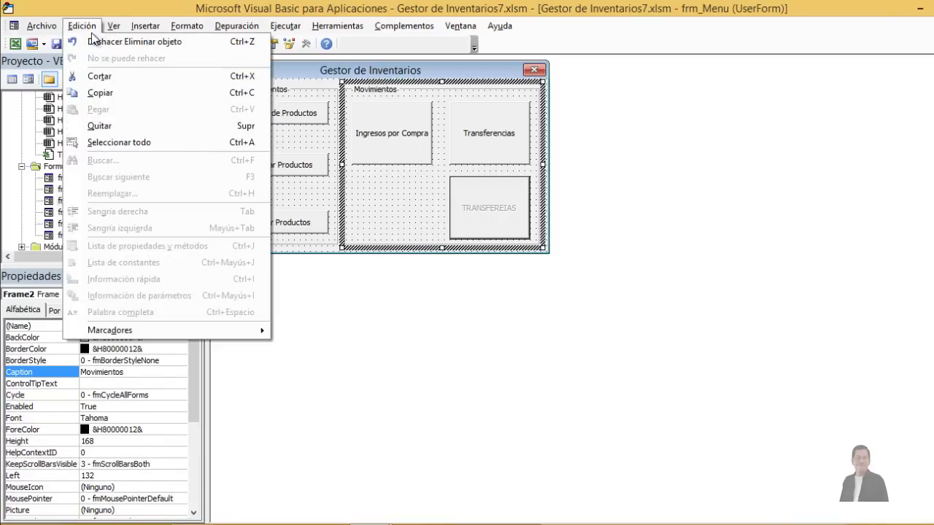
click(91, 41)
Step: Remove the TRANSFEREIAS button with Quitar and check the remaining DEVOLUCIONES and Transferencias buttons
click(476, 194)
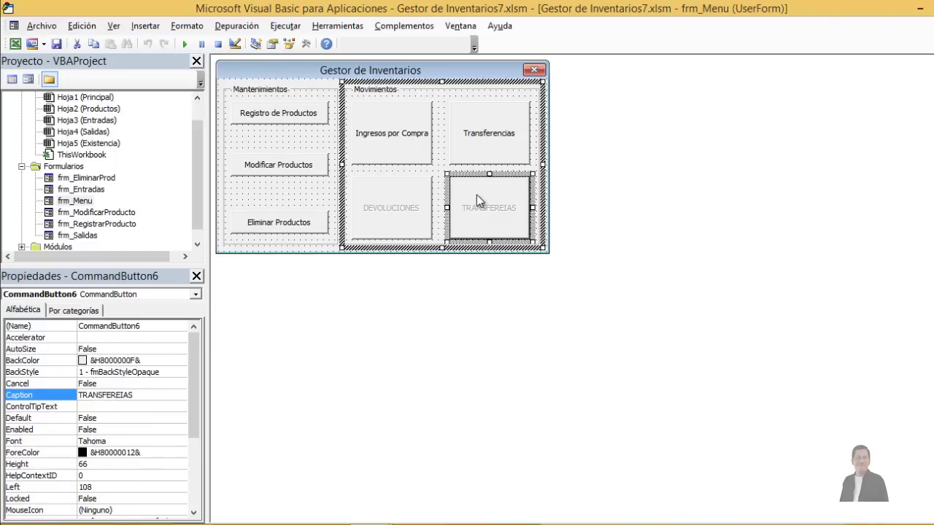
right_click(477, 195)
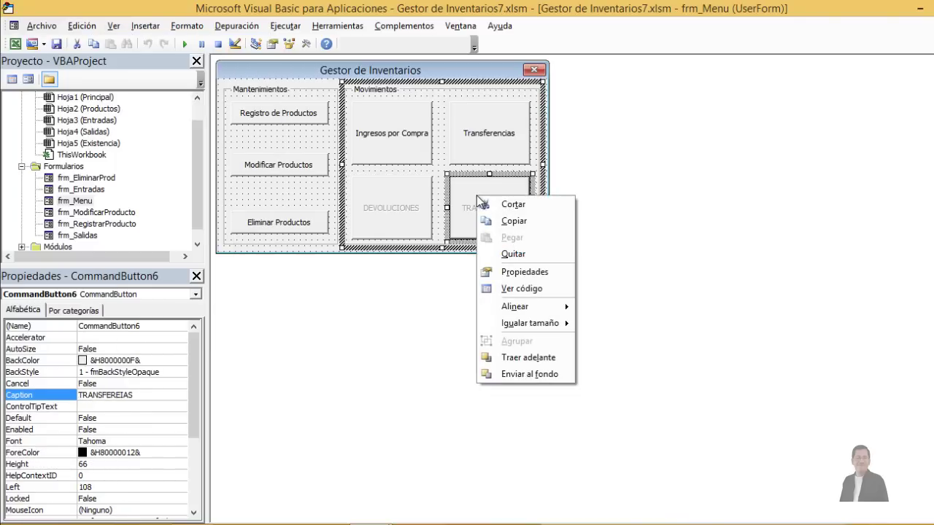
click(505, 254)
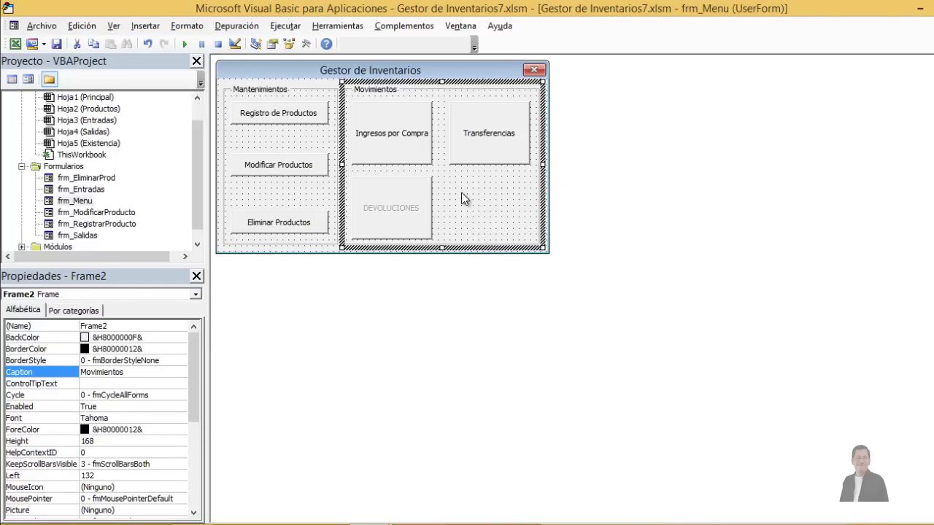
click(380, 192)
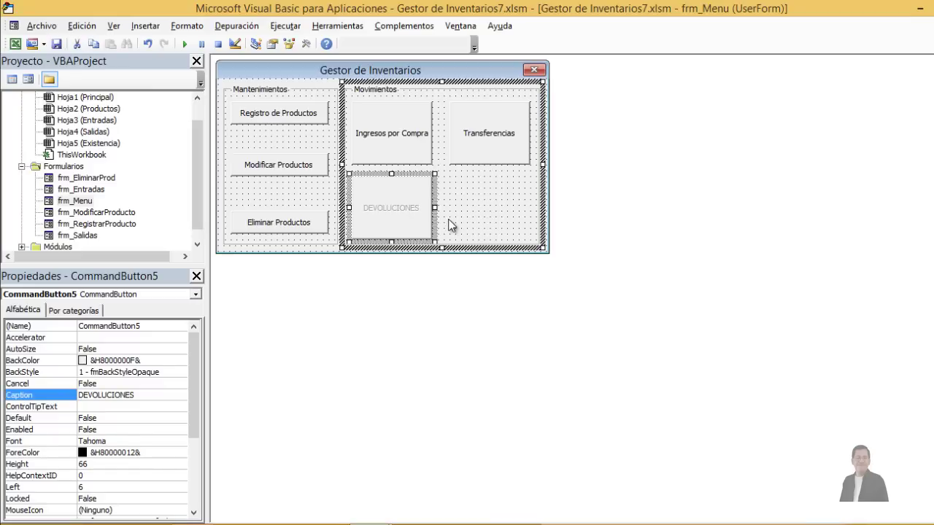
click(482, 136)
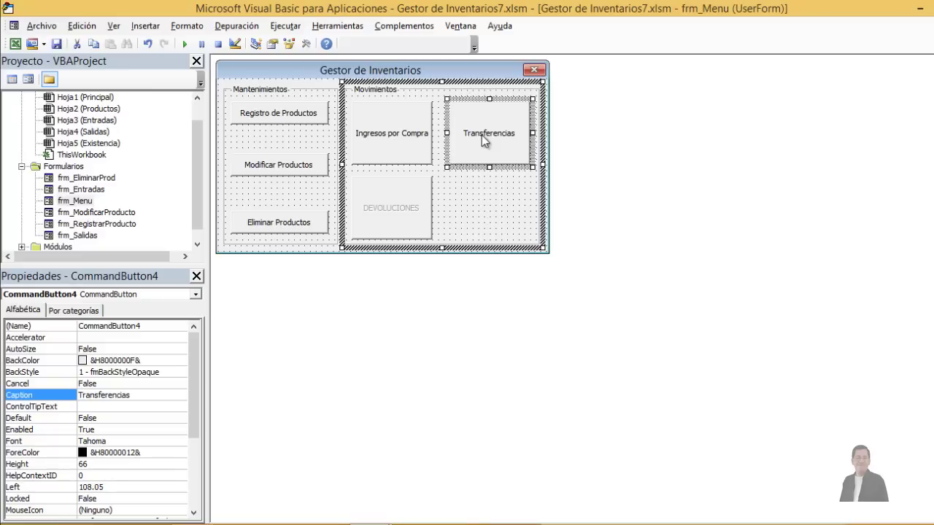
key(Escape)
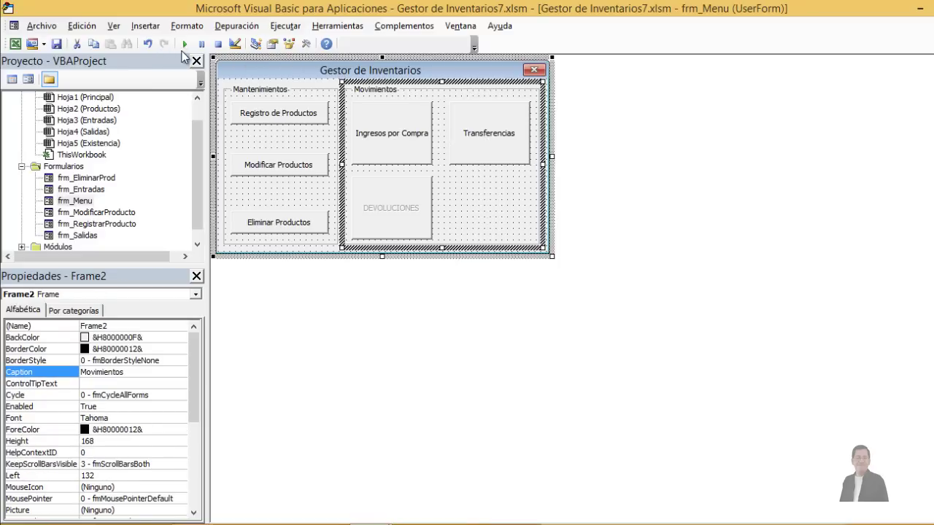
click(184, 44)
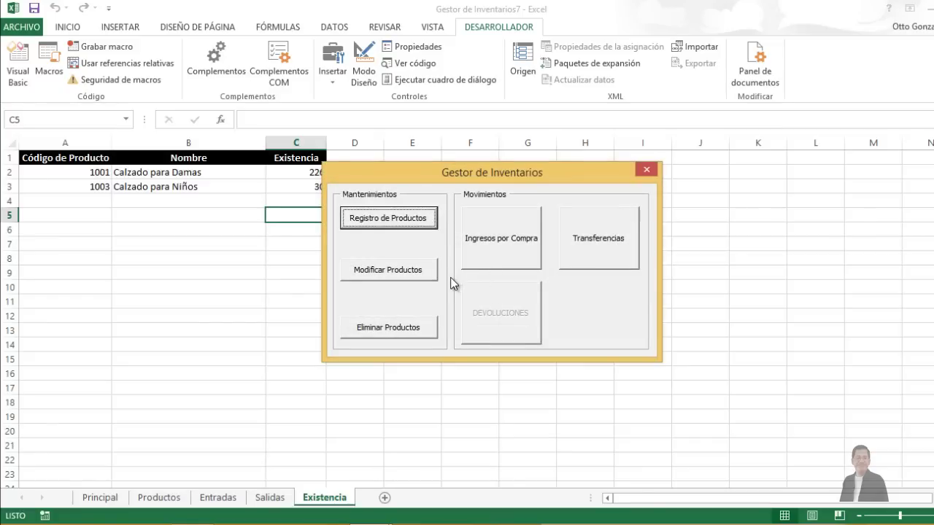
click(615, 251)
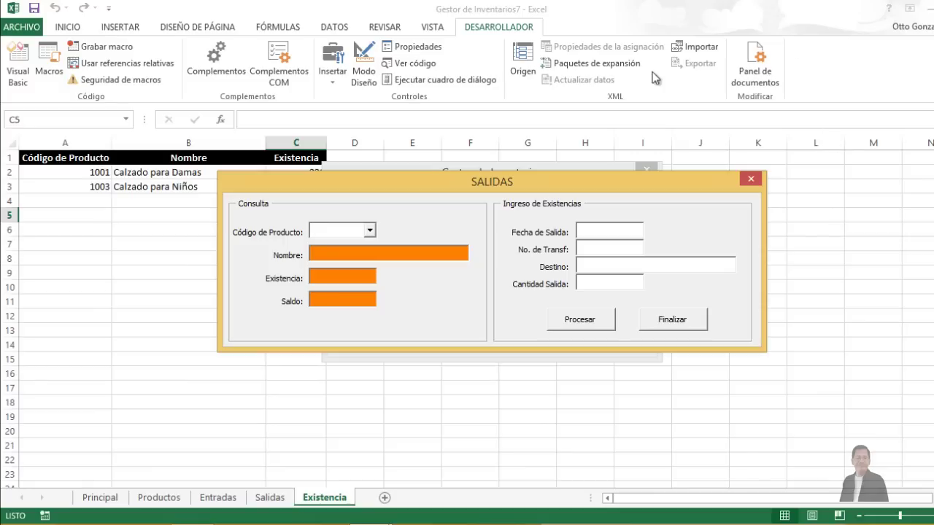
drag(526, 181, 531, 178)
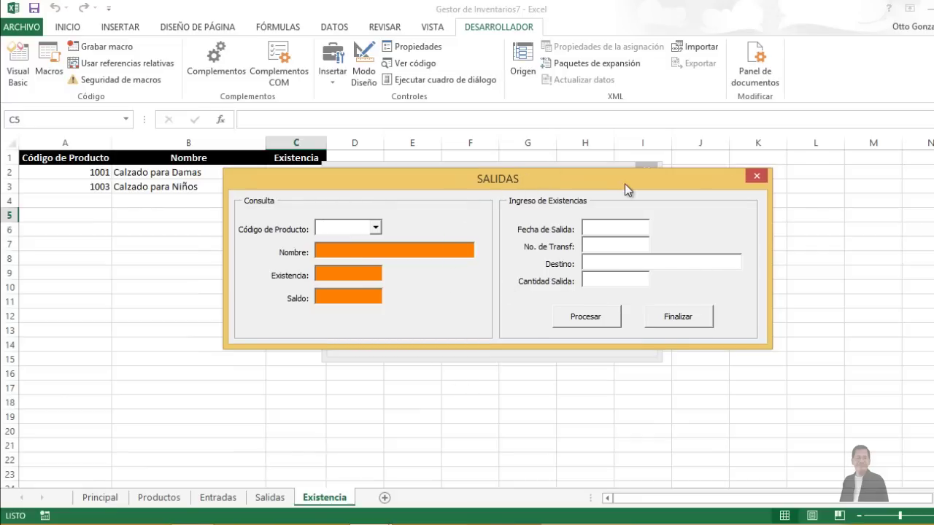
click(756, 176)
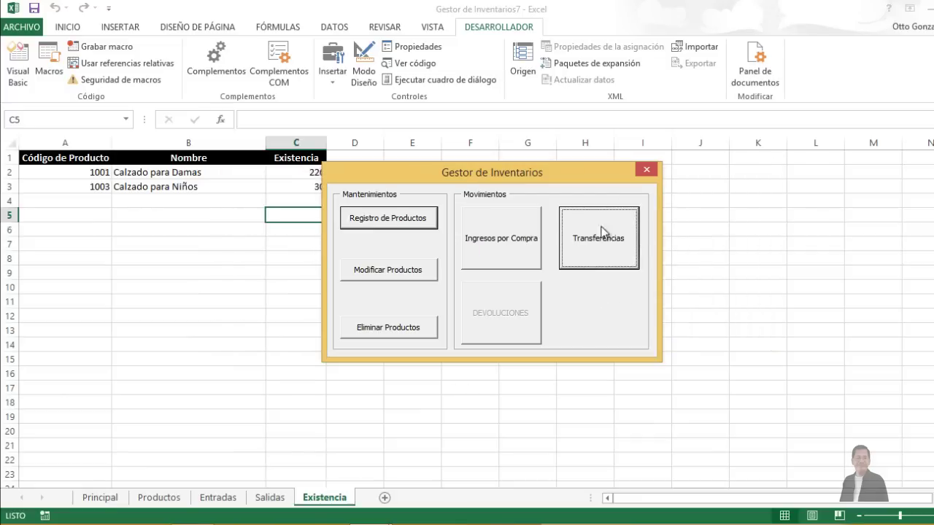
click(645, 170)
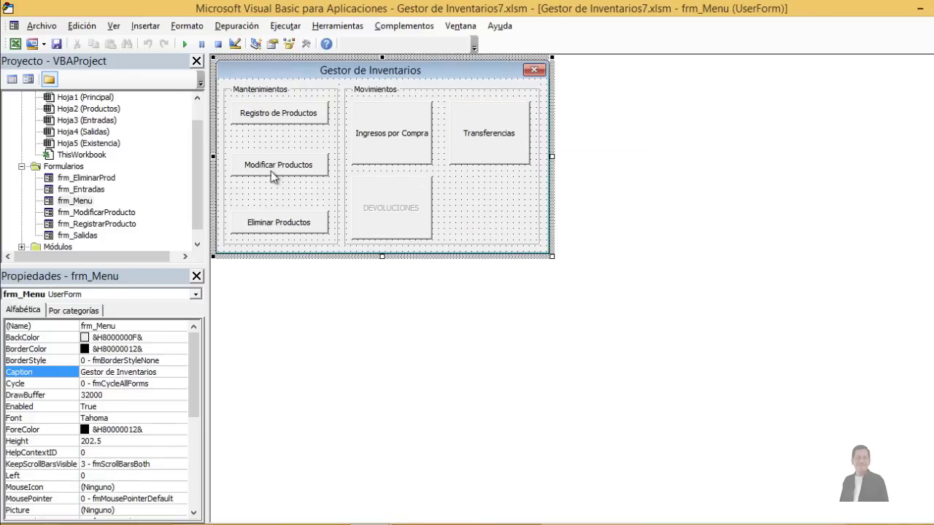
Step: Set the frm_Salidas form's Caption to 'Transferencias' and run the form
double_click(77, 235)
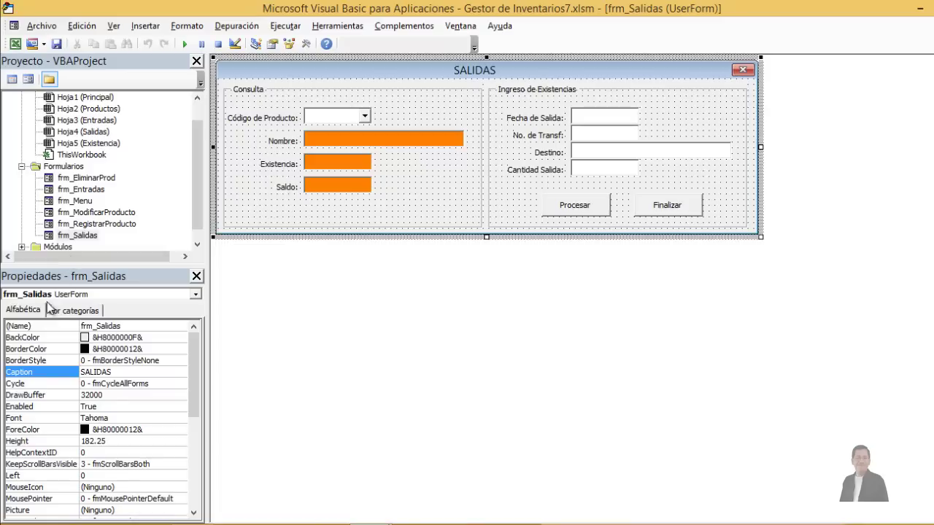
click(52, 374)
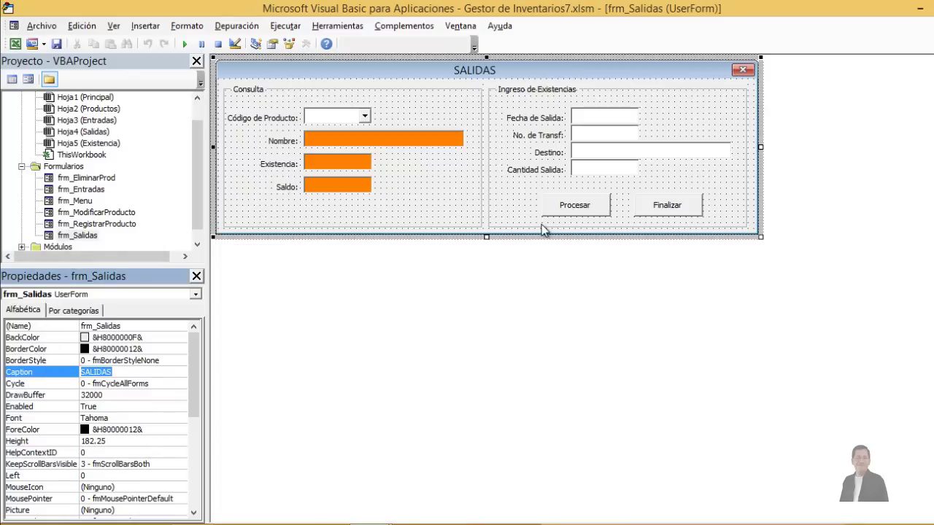
text(Transfe)
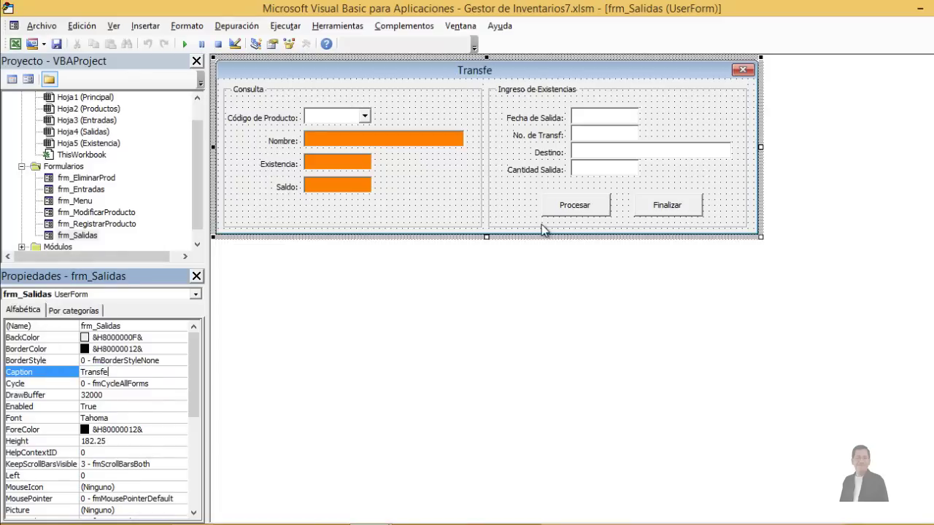
text(renc)
text(ias)
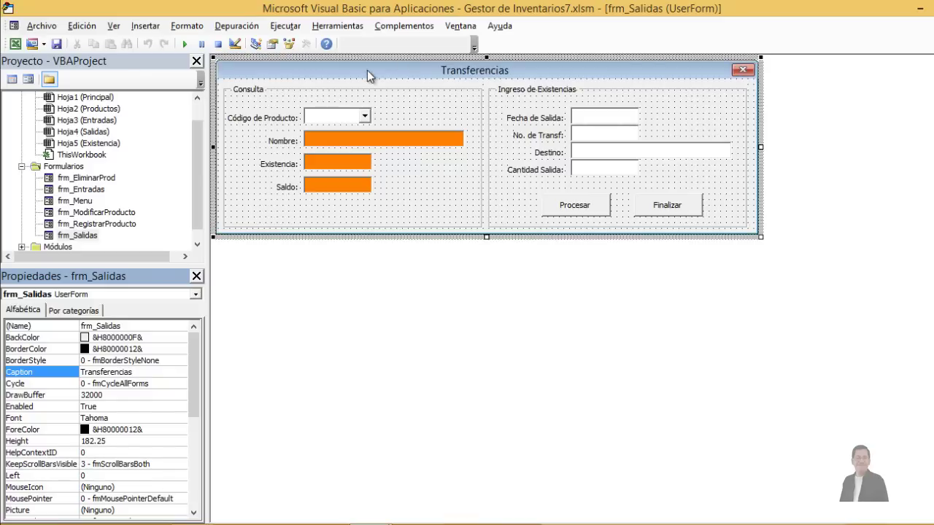
click(367, 70)
click(185, 43)
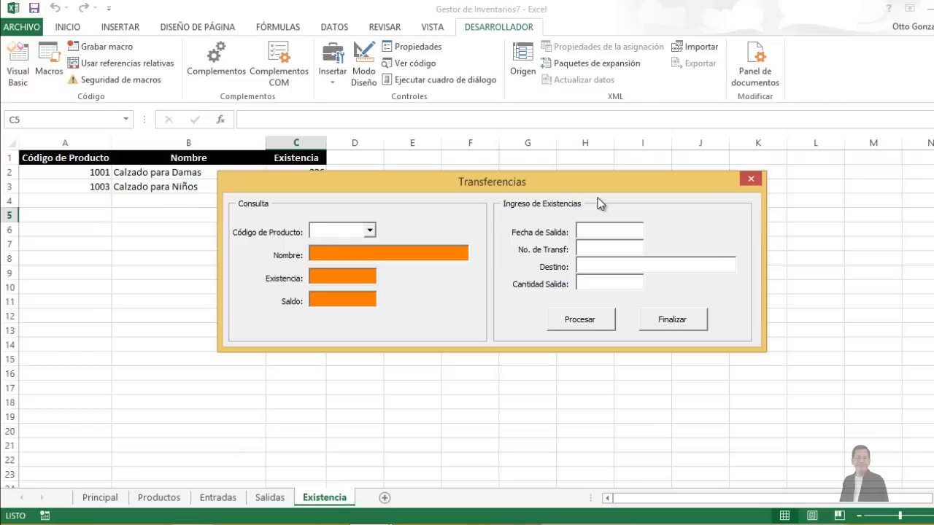
Step: Move into the Destino field, then close the running Transferencias form to return to the frm_Salidas design
click(591, 266)
click(751, 179)
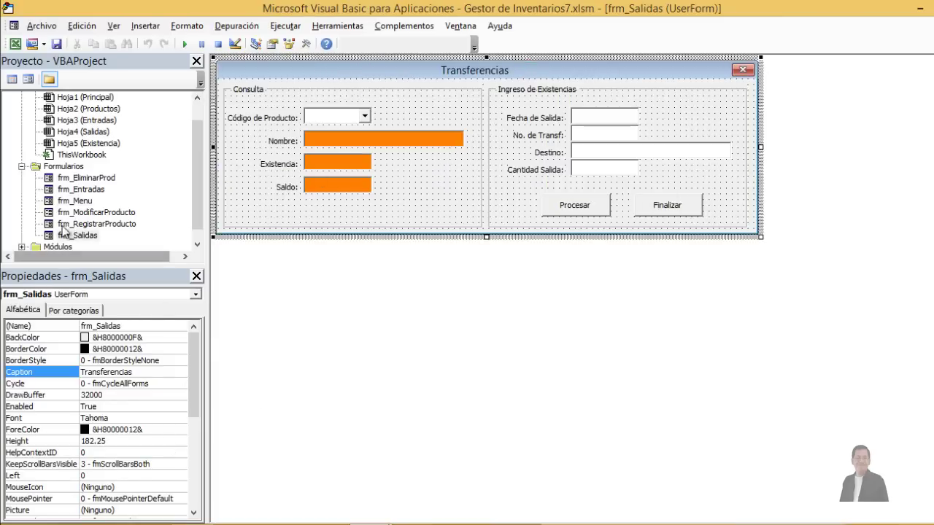
Step: In frm_Menu, set the DEVOLUCIONES button's Enabled property to True
double_click(80, 201)
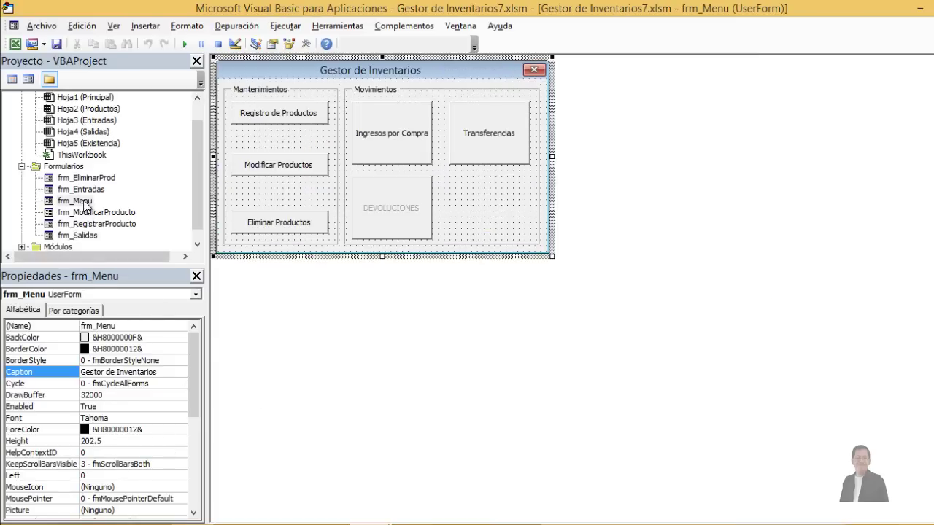
click(373, 206)
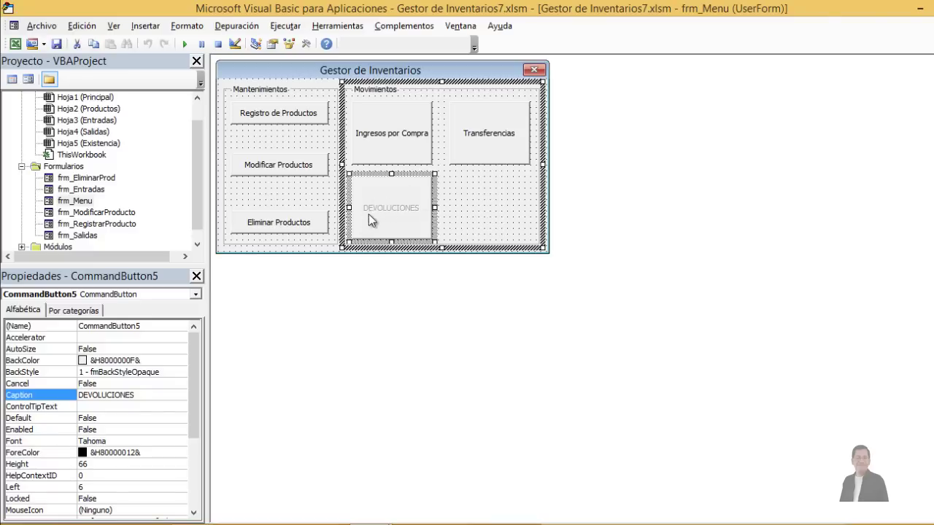
click(73, 311)
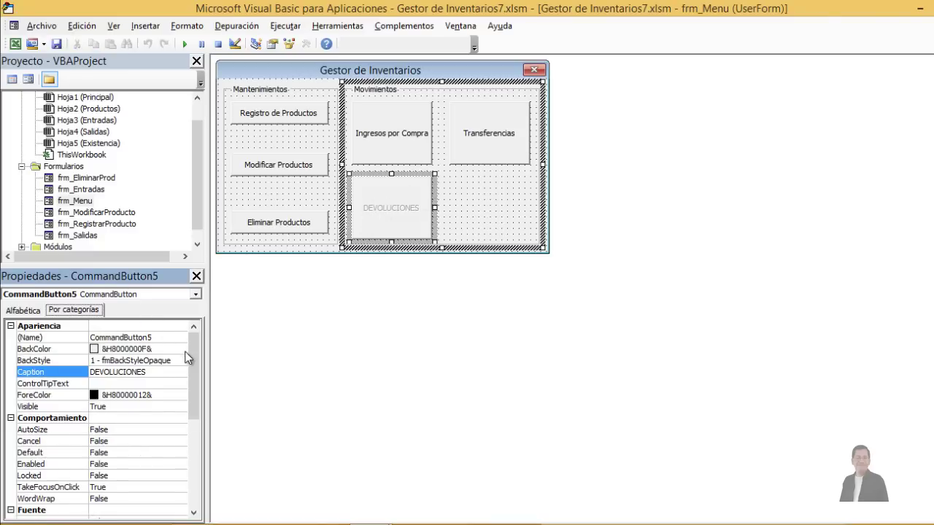
drag(197, 363, 196, 400)
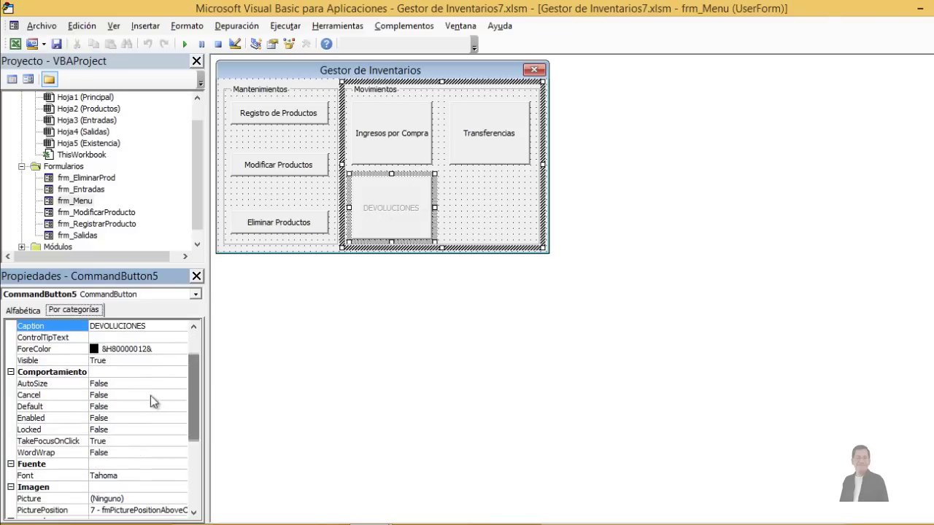
double_click(61, 417)
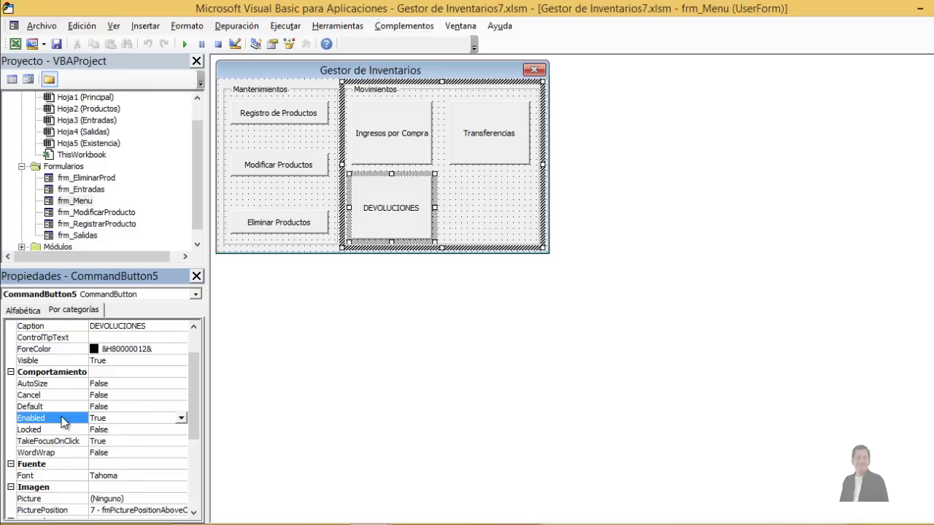
Step: Select the Movimientos frame, then the DEVOLUCIONES and Ingresos por Compra buttons to check them
click(462, 208)
click(407, 213)
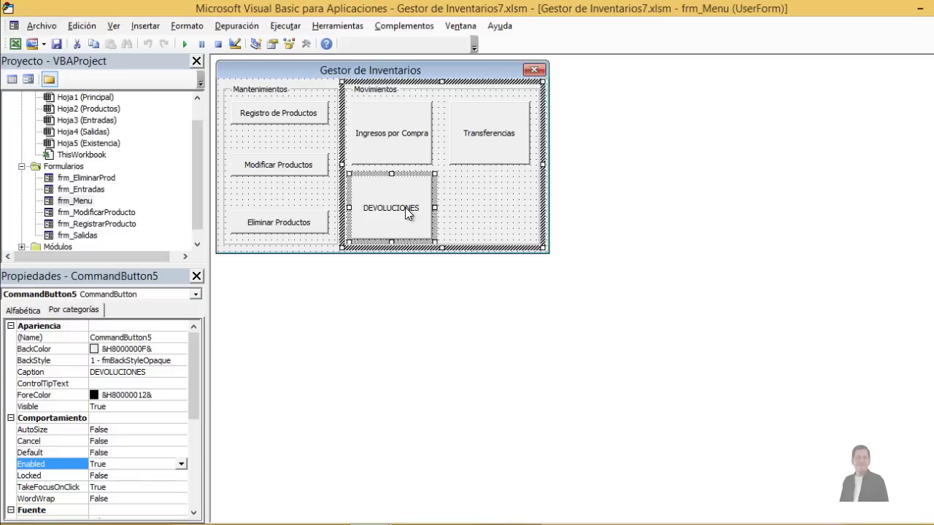
click(400, 131)
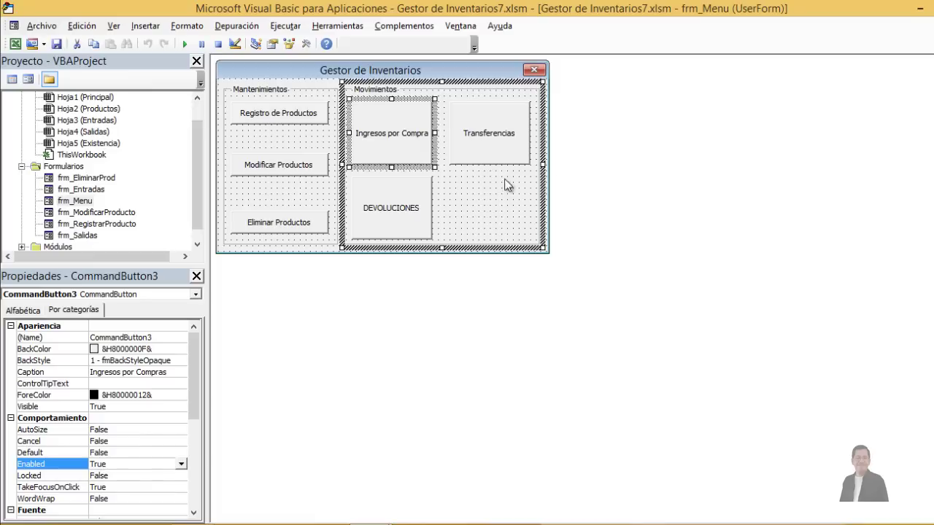
Step: Reselect the DEVOLUCIONES button, then open frm_EliminarProd in design view
click(406, 207)
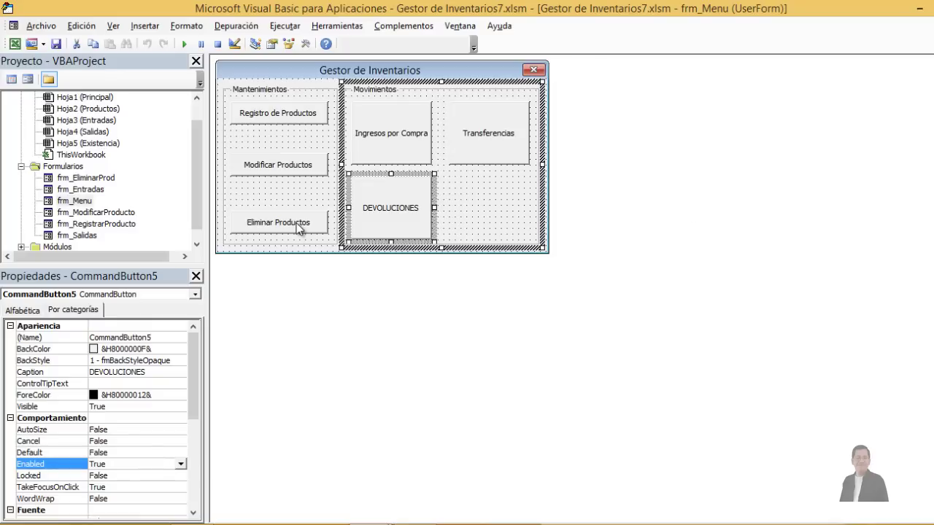
double_click(95, 179)
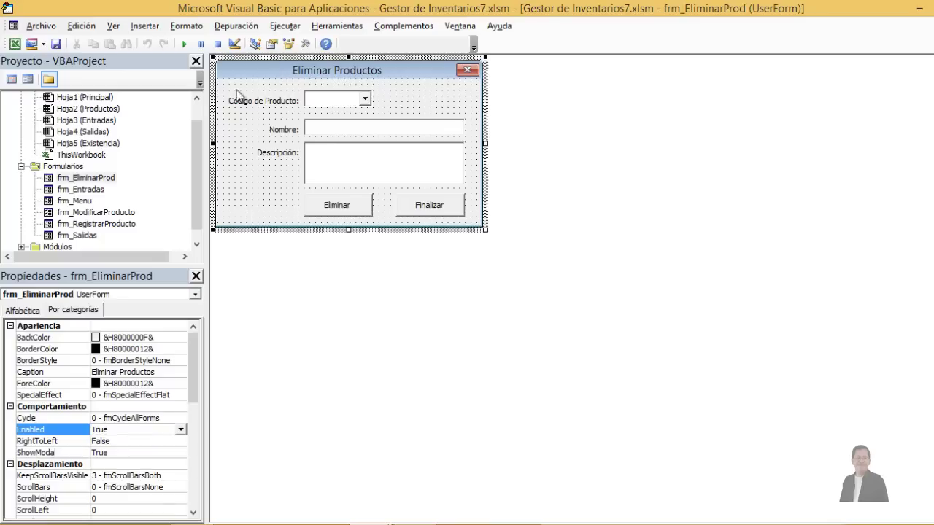
Step: Open the CommandButton1_Click code of frm_ModificarProducto's Modificar button and scroll through its loops
click(86, 213)
double_click(87, 212)
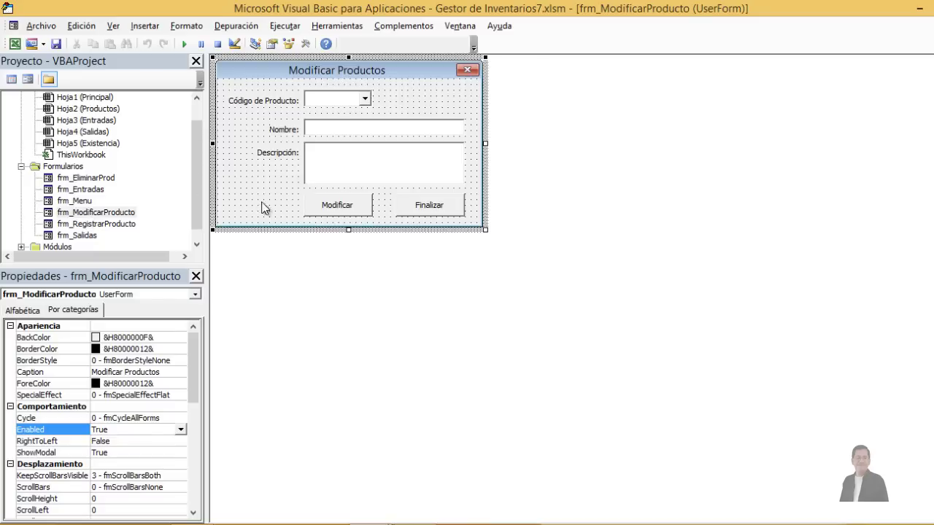
double_click(334, 208)
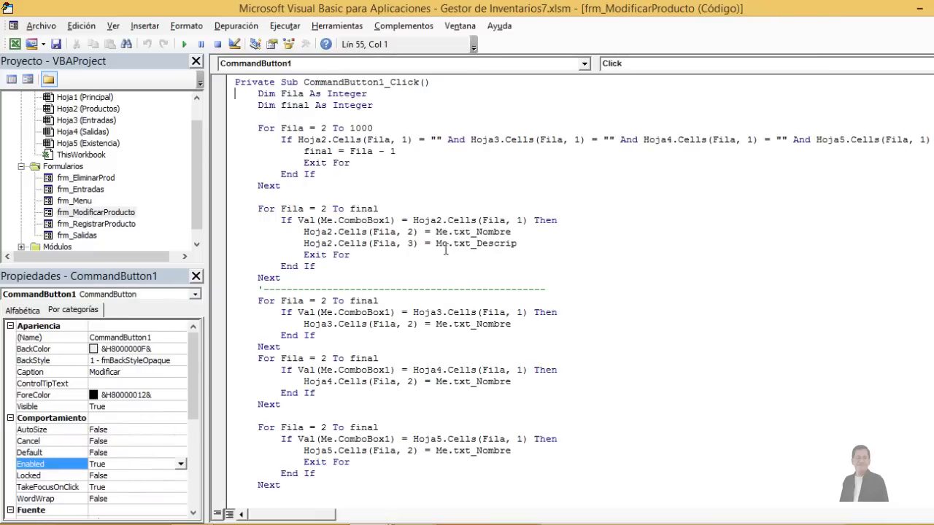
scroll(525, 252, up, 2)
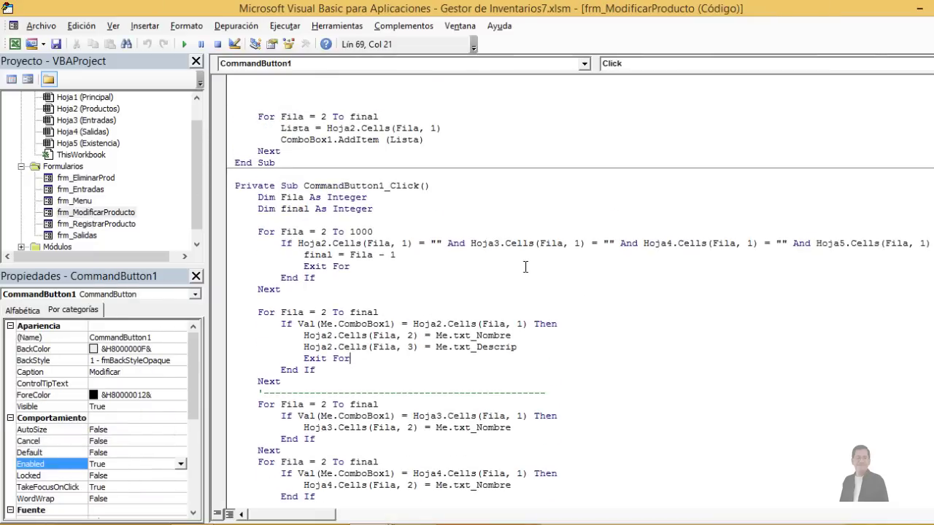
scroll(427, 234, down, 1)
click(423, 231)
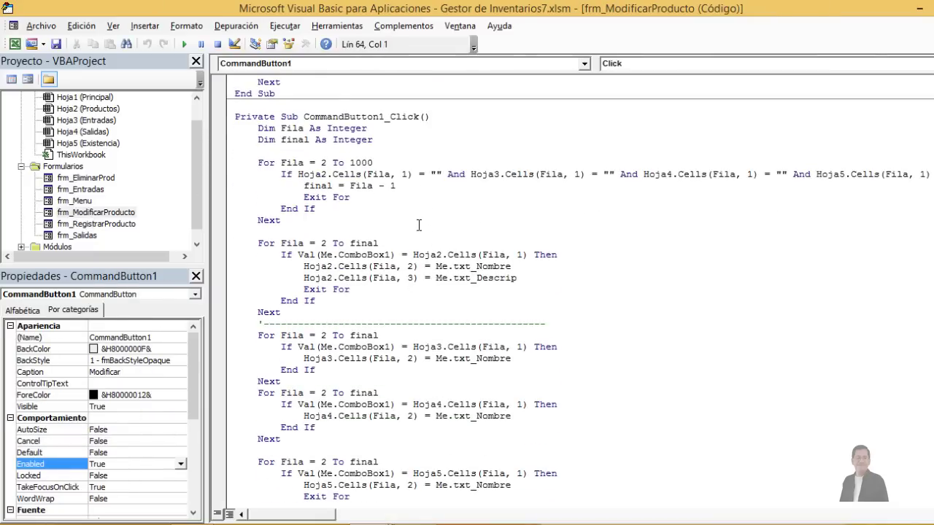
scroll(412, 230, down, 1)
scroll(403, 228, down, 1)
scroll(402, 229, down, 1)
scroll(402, 228, down, 1)
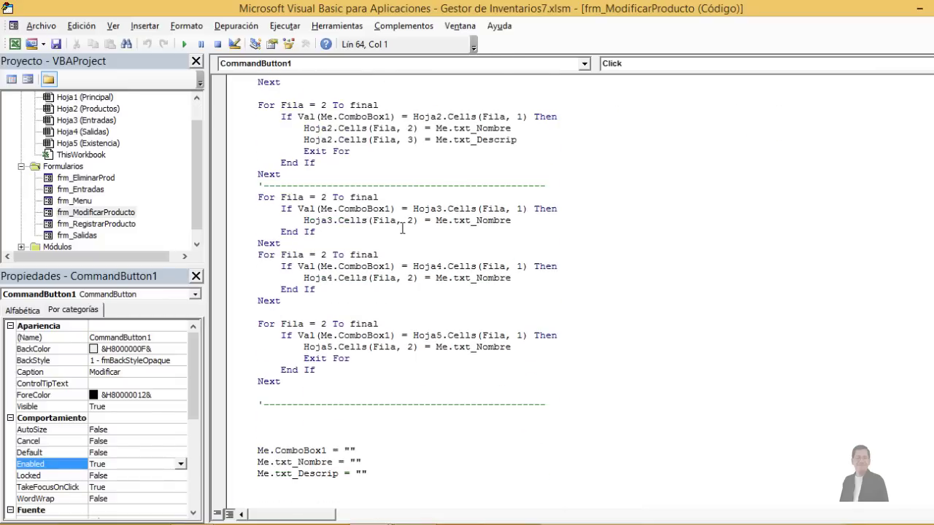
scroll(402, 228, down, 2)
scroll(414, 244, up, 2)
scroll(414, 248, up, 1)
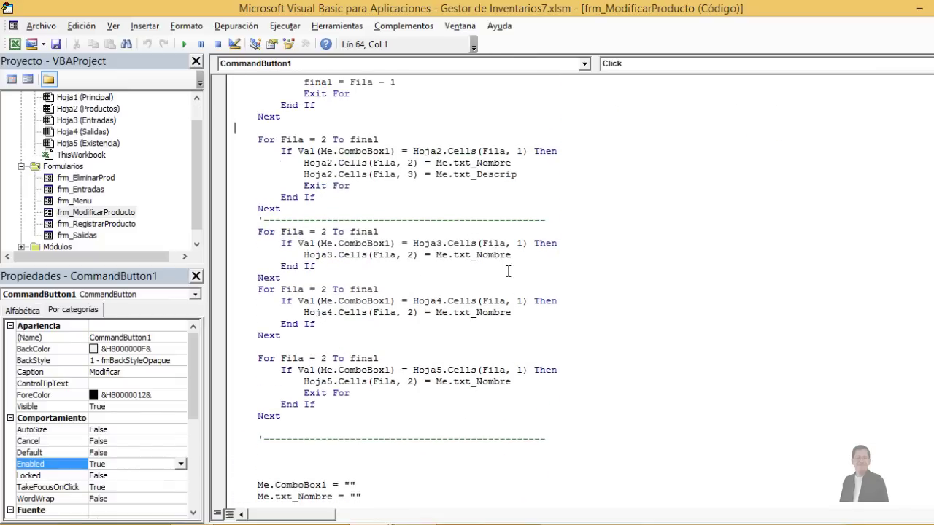
scroll(506, 271, up, 1)
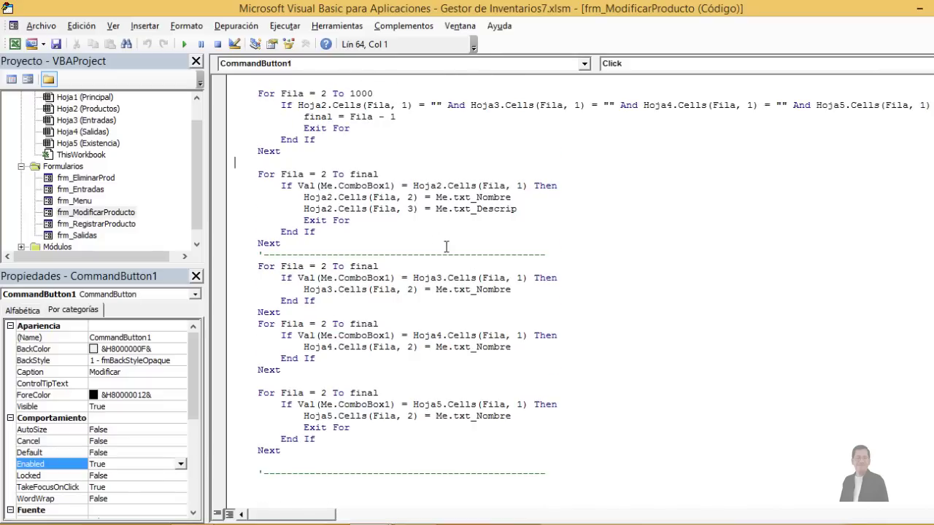
Step: Point out the name and description update lines for Hoja2, Hoja3, Hoja4 and Hoja5
drag(518, 210, 307, 197)
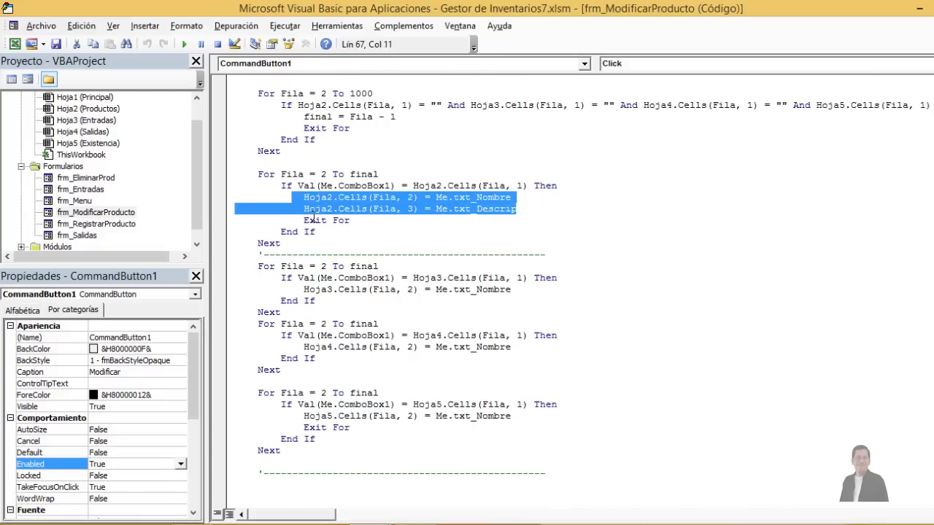
click(315, 290)
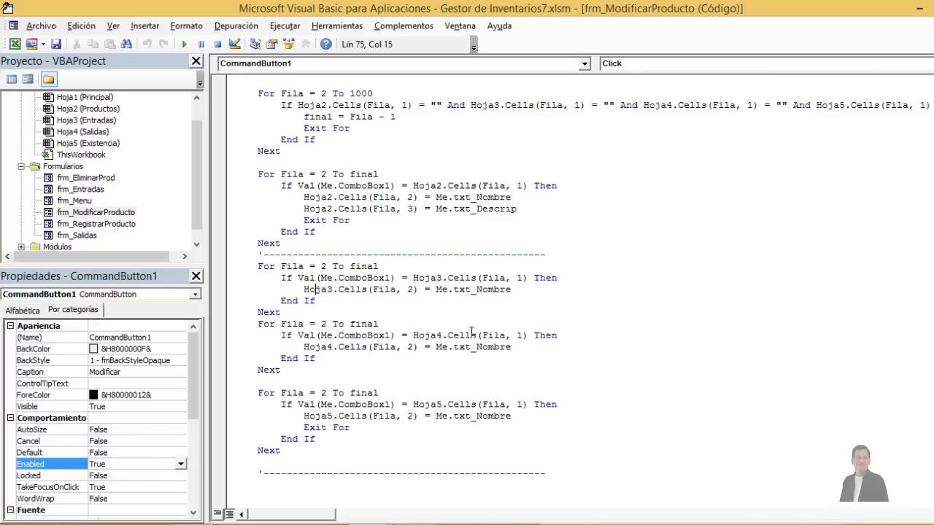
click(529, 347)
click(523, 416)
Step: Open frm_EliminarProd's Eliminar button code and scroll through its Hoja2–Hoja5 deletion loops
double_click(86, 178)
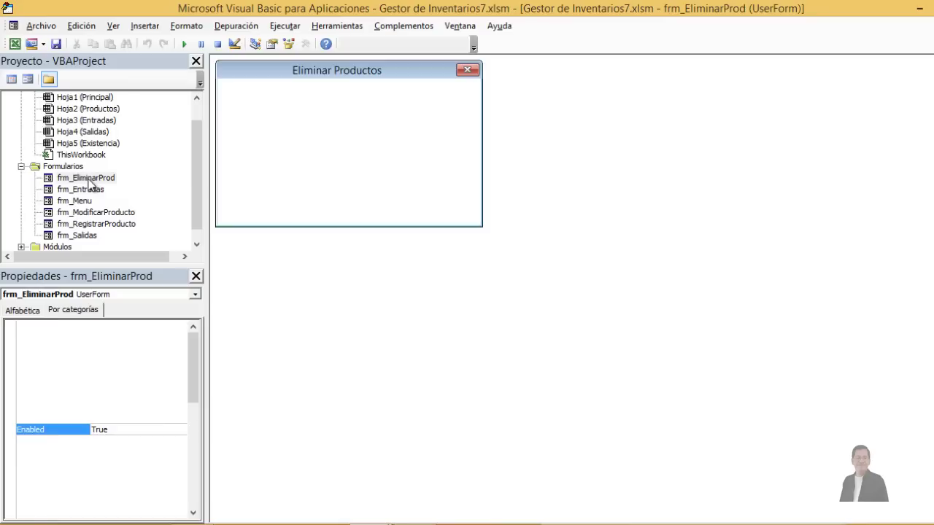
double_click(324, 202)
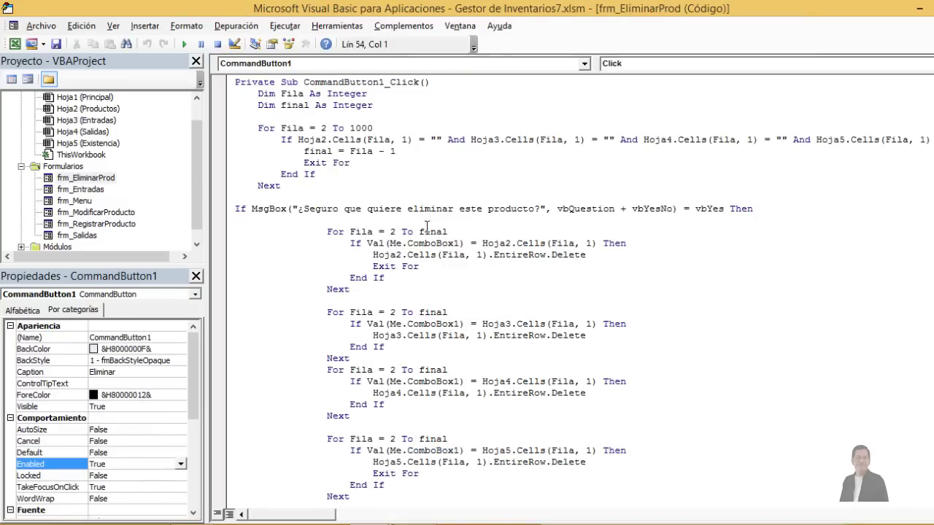
scroll(582, 253, down, 1)
scroll(581, 252, down, 1)
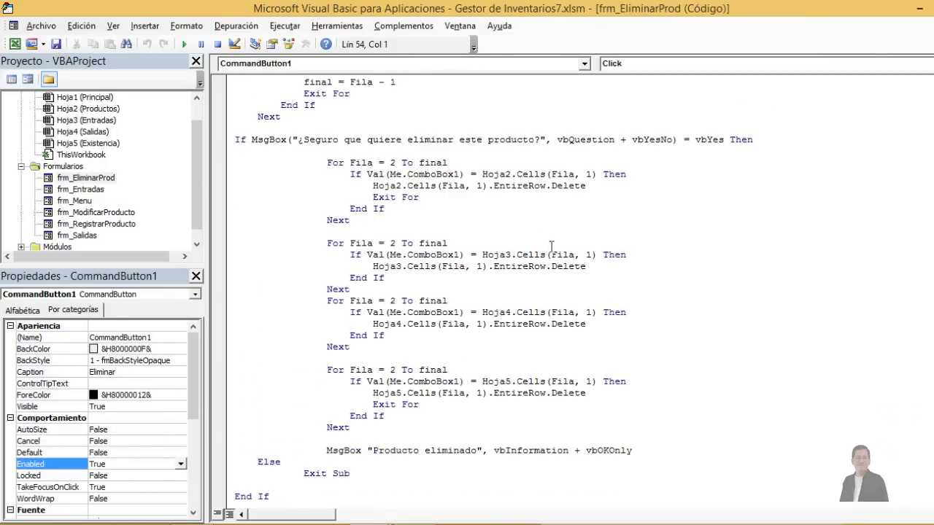
scroll(580, 252, down, 1)
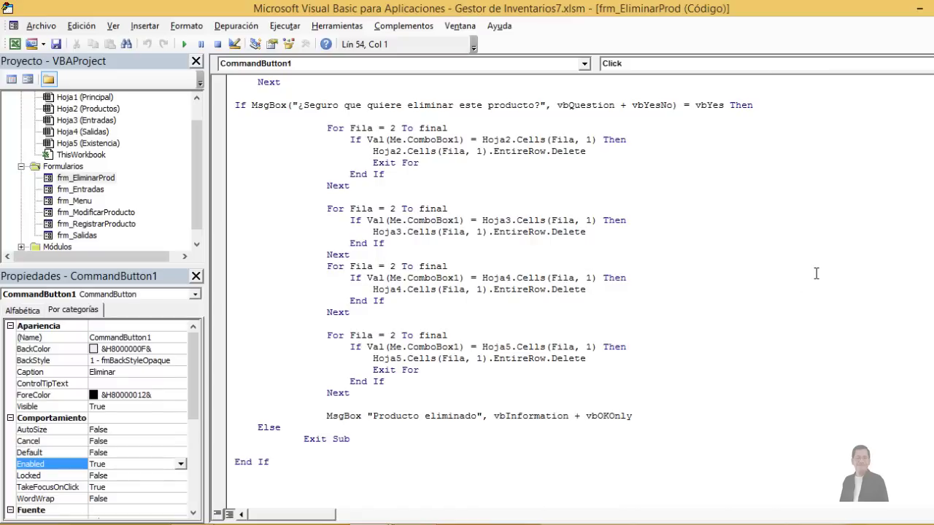